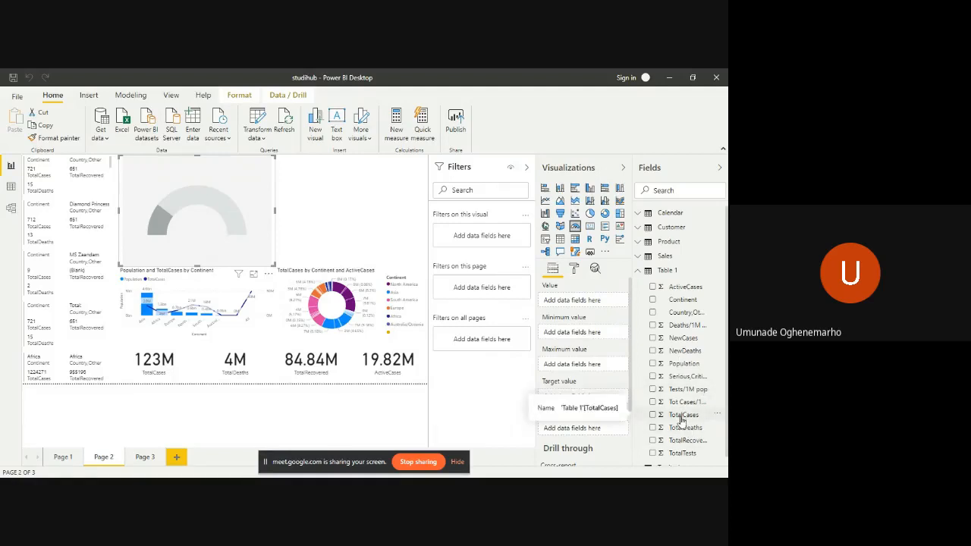
Step: Set the gauge's value to TotalRecovered, its minimum to TotalDeaths and its maximum to TotalCases from Table 1
{"action": "left_click_drag", "start_coordinate": [680, 421], "coordinate": [571, 366]}
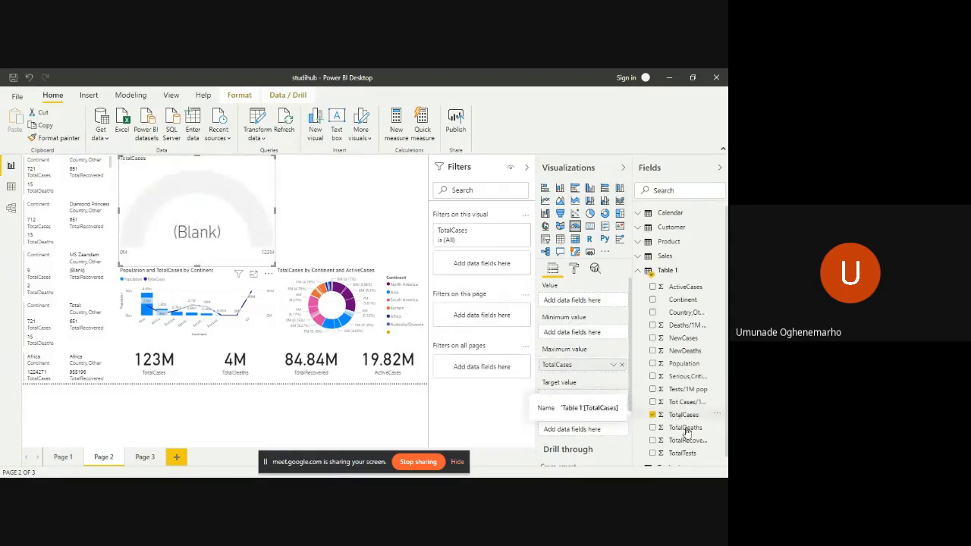
{"action": "left_click_drag", "start_coordinate": [667, 439], "coordinate": [582, 307]}
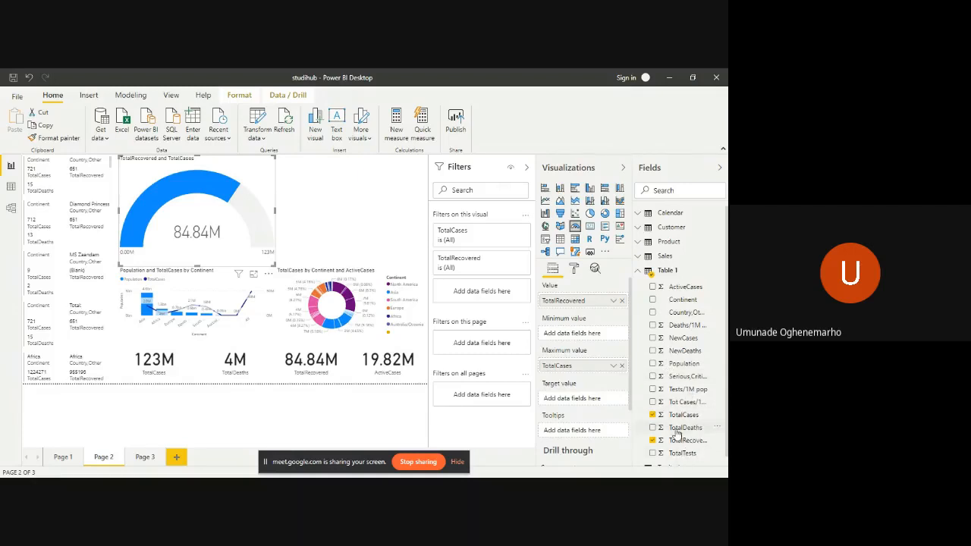
{"action": "left_click_drag", "start_coordinate": [677, 433], "coordinate": [580, 340]}
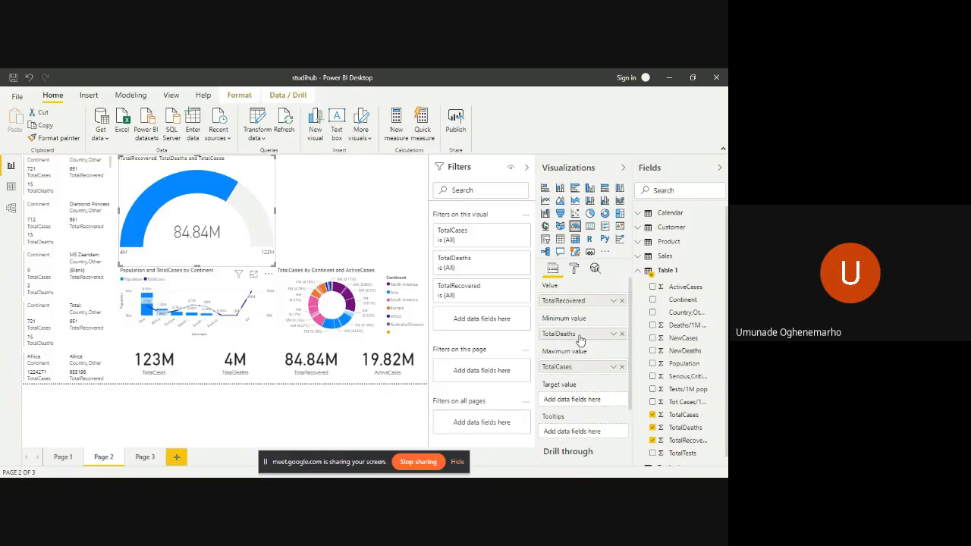
{"action": "left_click", "coordinate": [381, 227]}
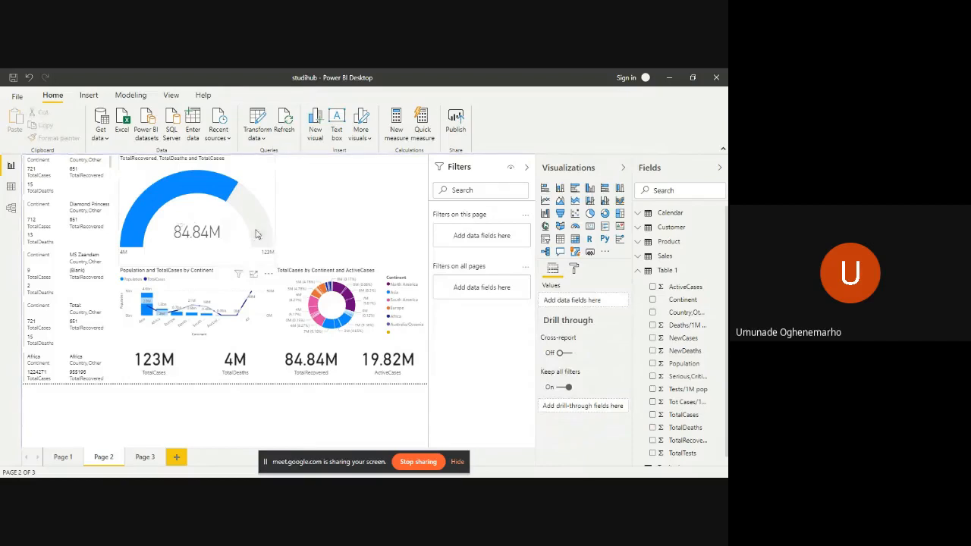
Step: Add a narrow slicer for the Country,Other field in the empty space at the page's upper right
{"action": "left_click", "coordinate": [255, 235]}
{"action": "left_click", "coordinate": [369, 239]}
{"action": "left_click", "coordinate": [545, 239]}
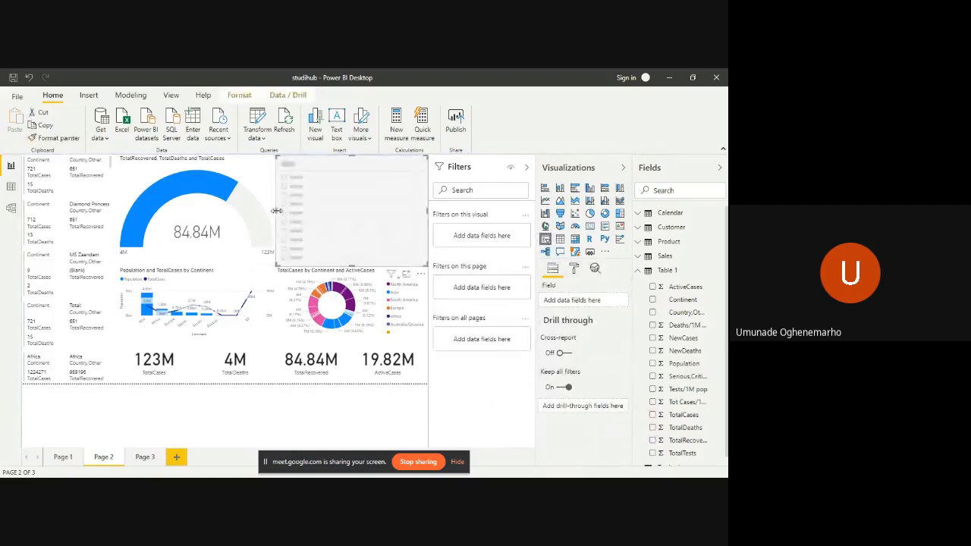
{"action": "left_click_drag", "start_coordinate": [277, 210], "coordinate": [373, 212]}
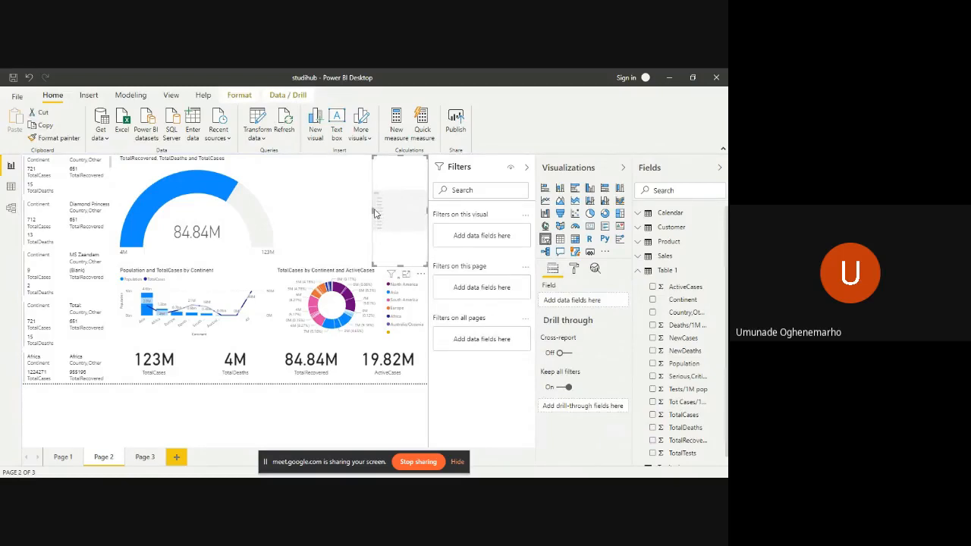
{"action": "left_click", "coordinate": [652, 314]}
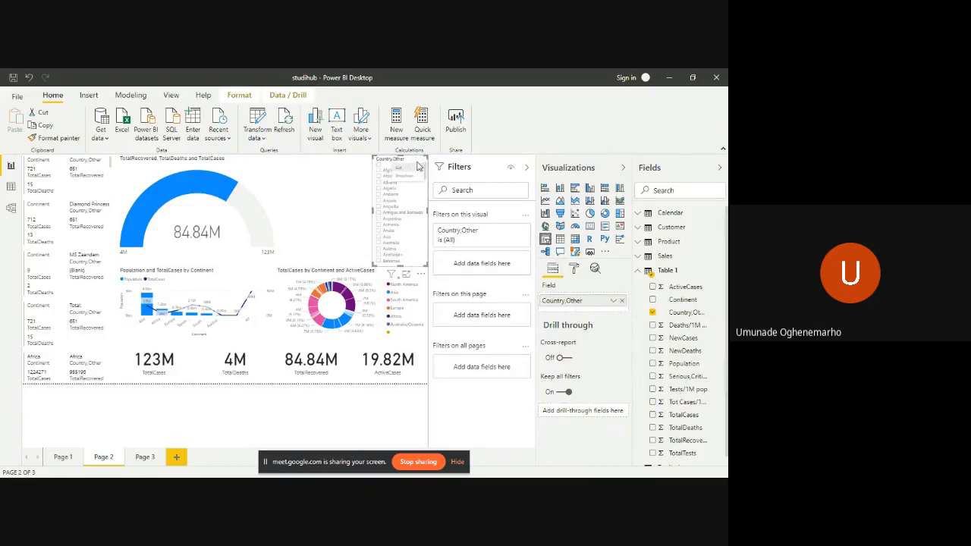
Step: Test the Country,Other slicer by filtering the page on the blank entry and on Africa, and clear the selection
{"action": "left_click", "coordinate": [388, 165]}
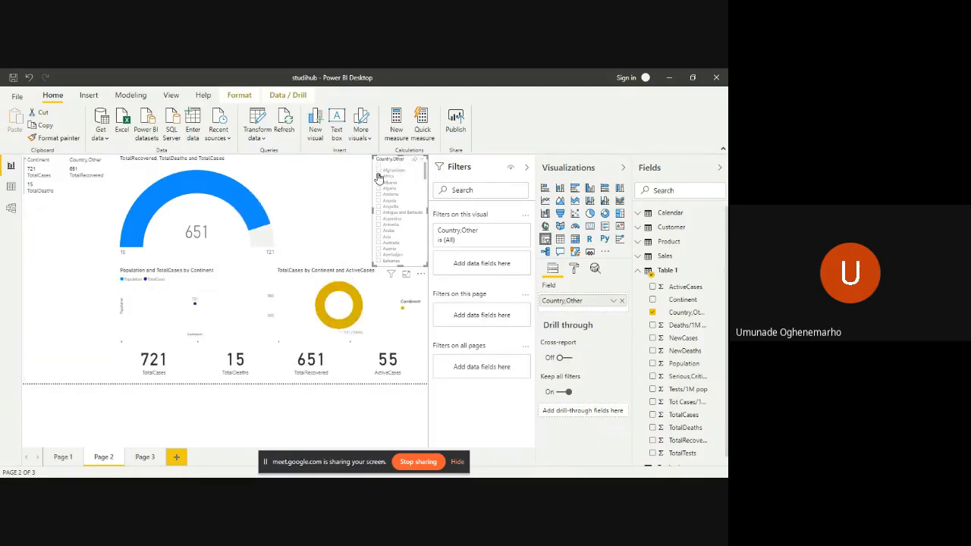
{"action": "left_click", "coordinate": [379, 177]}
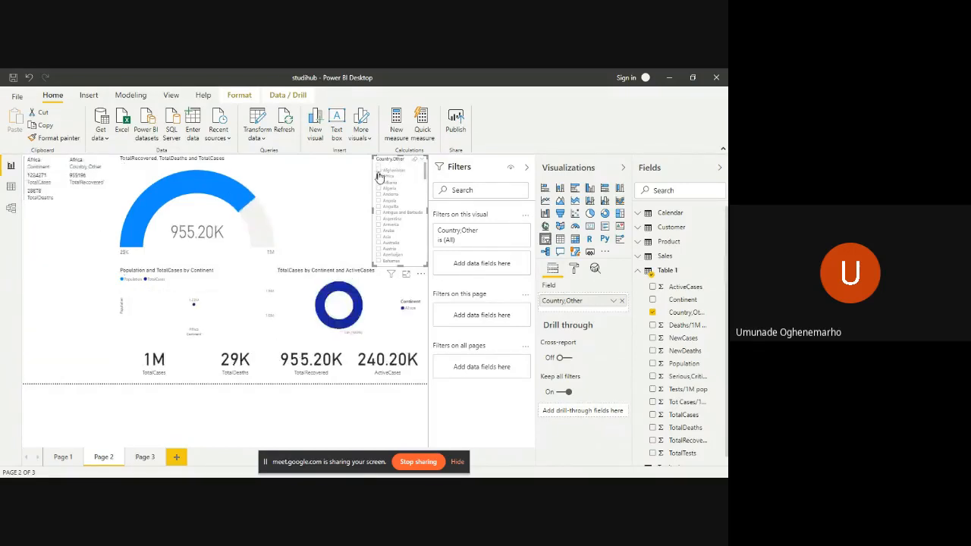
{"action": "left_click", "coordinate": [379, 177]}
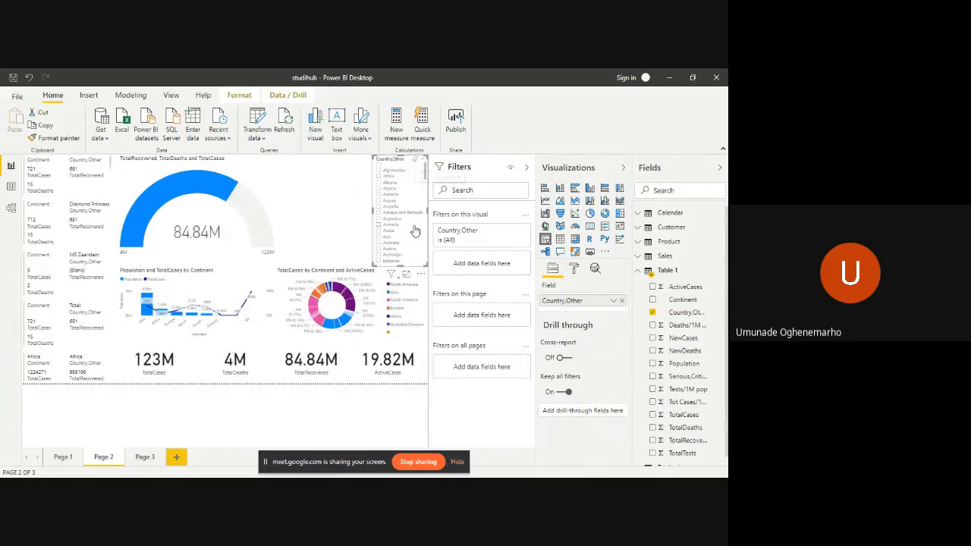
Step: Turn on the search box in the Country,Other slicer
{"action": "left_click", "coordinate": [420, 277]}
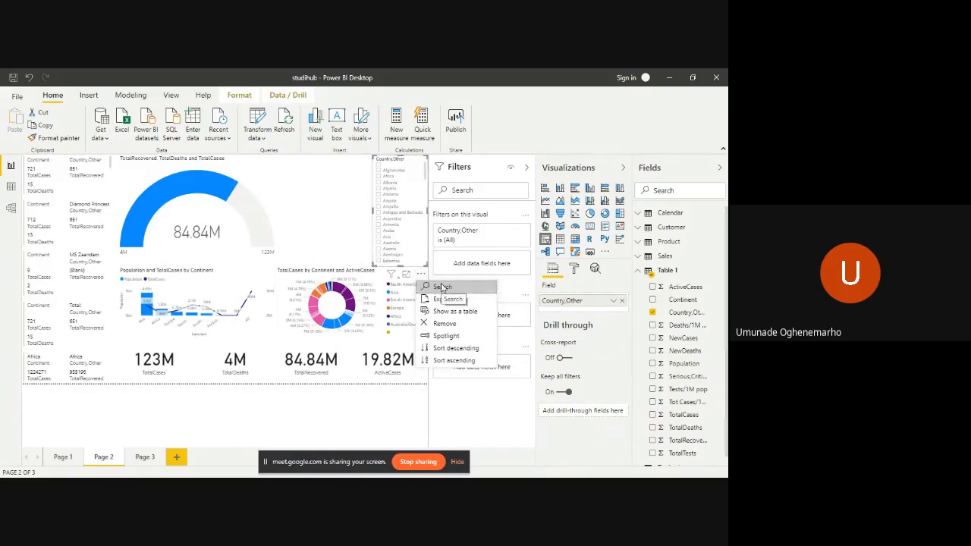
{"action": "left_click", "coordinate": [442, 286]}
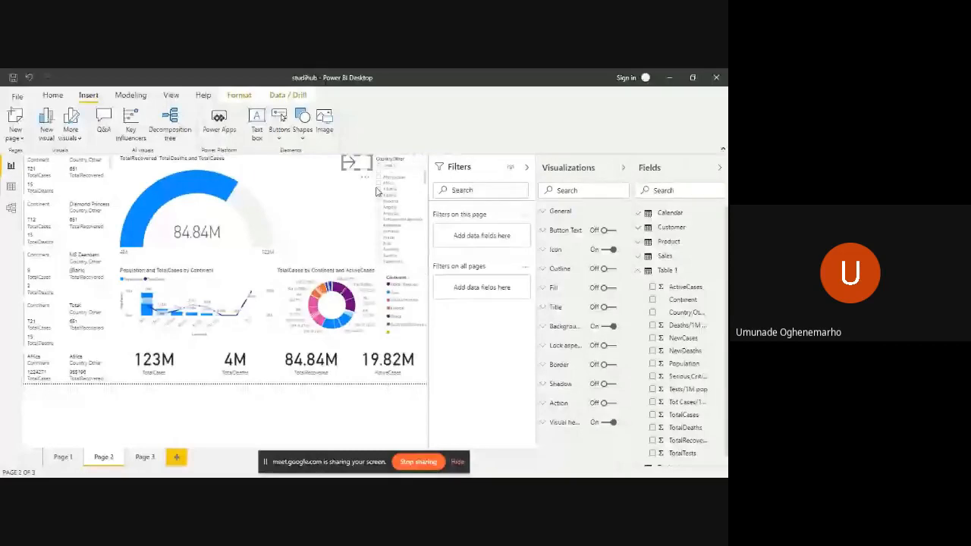
Step: Place the arrow button in the page's upper-right corner, with the Country,Other slicer just to the left of it
{"action": "left_click_drag", "start_coordinate": [392, 166], "coordinate": [307, 193]}
{"action": "left_click", "coordinate": [417, 165]}
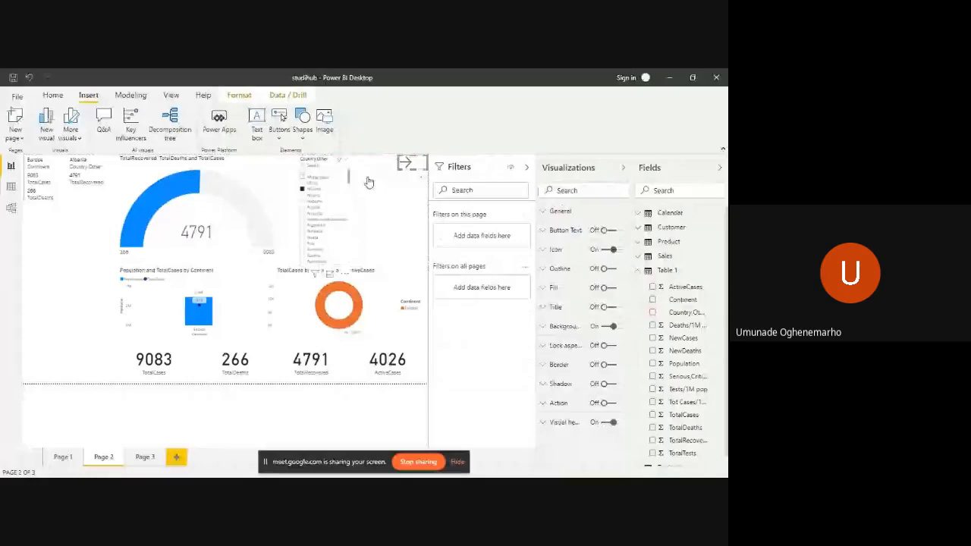
{"action": "left_click_drag", "start_coordinate": [347, 182], "coordinate": [383, 179]}
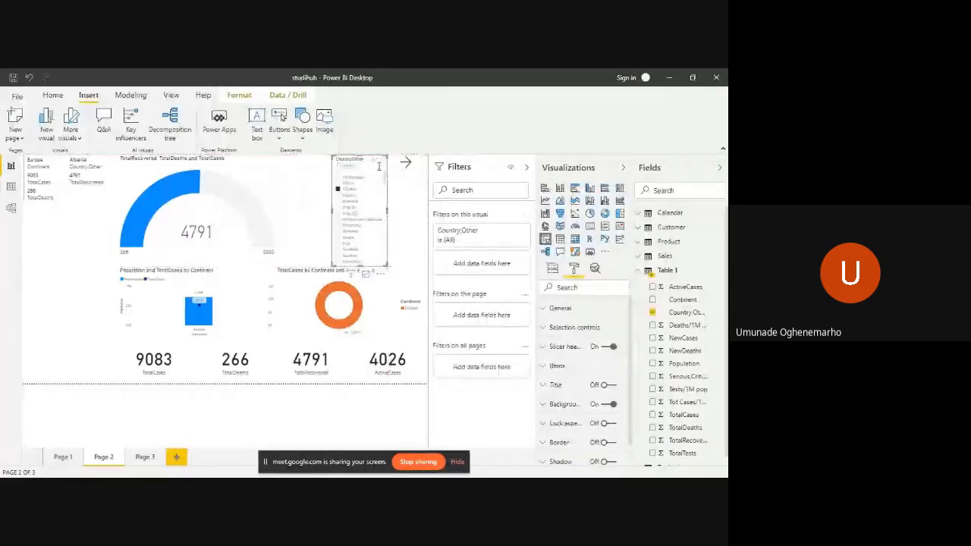
{"action": "left_click", "coordinate": [408, 166]}
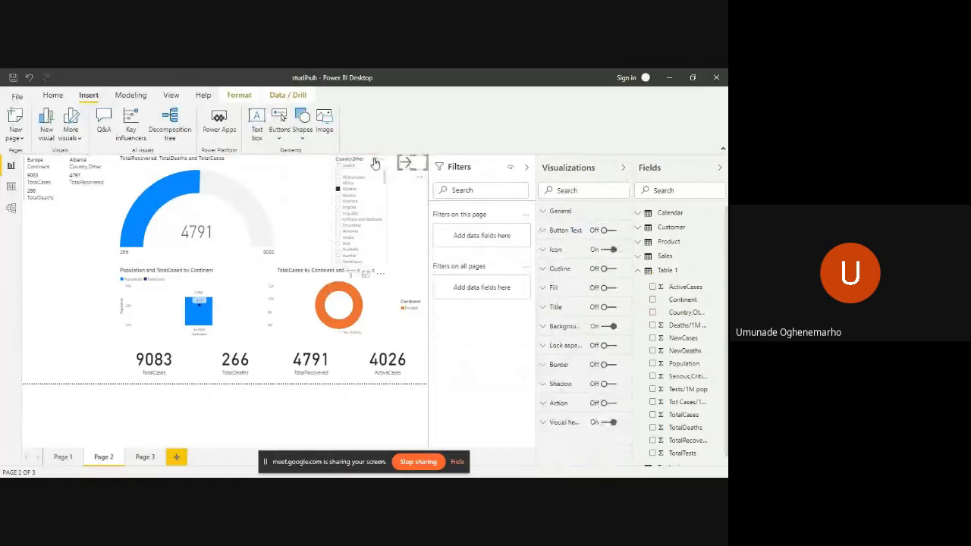
Step: Clear the country selection in the slicer and move the slicer next to the gauge
{"action": "left_click", "coordinate": [375, 164]}
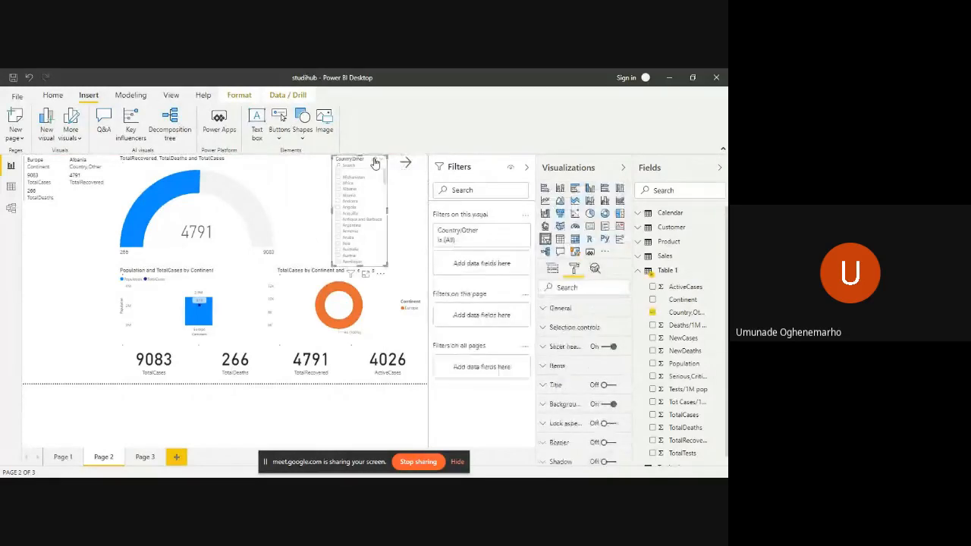
{"action": "left_click", "coordinate": [374, 163]}
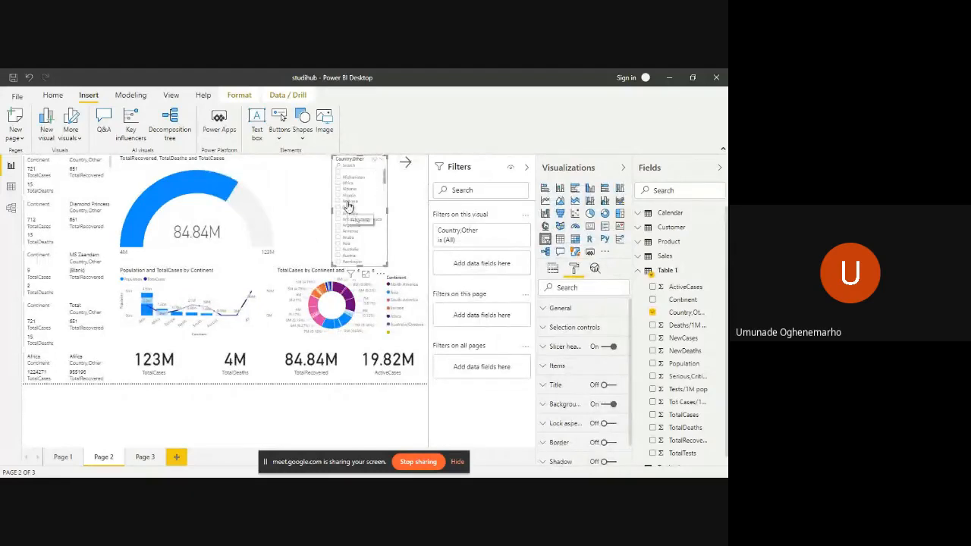
{"action": "left_click_drag", "start_coordinate": [339, 203], "coordinate": [302, 210]}
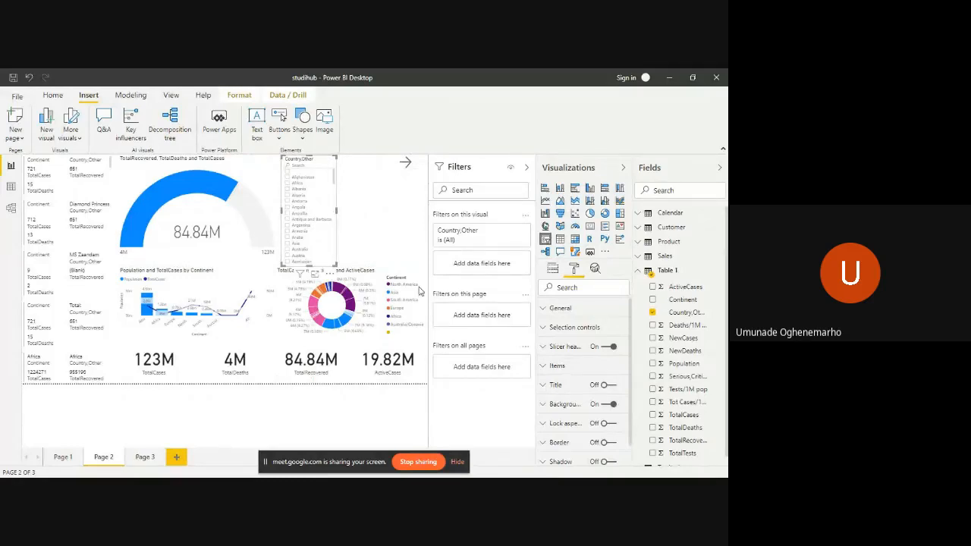
{"action": "left_click", "coordinate": [413, 238]}
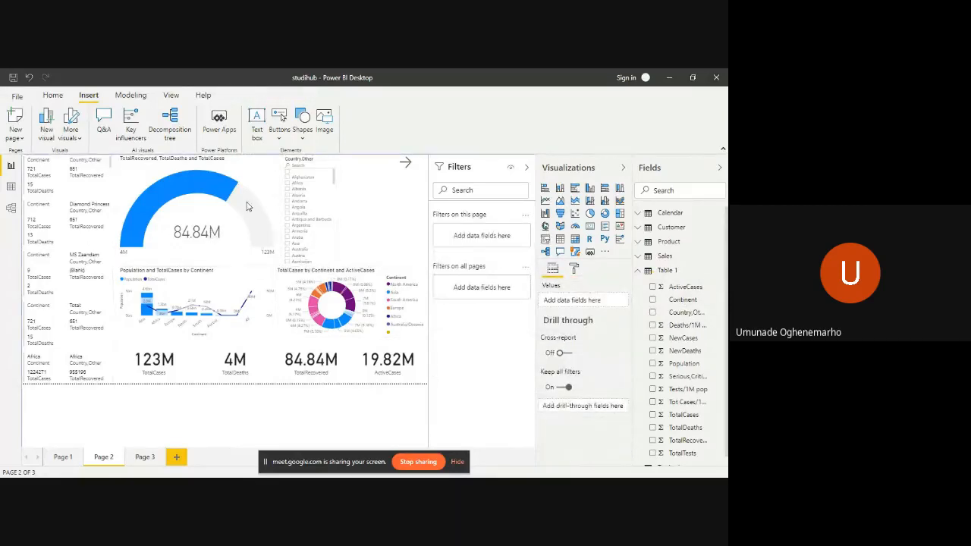
{"action": "left_click", "coordinate": [417, 163]}
{"action": "left_click", "coordinate": [420, 180]}
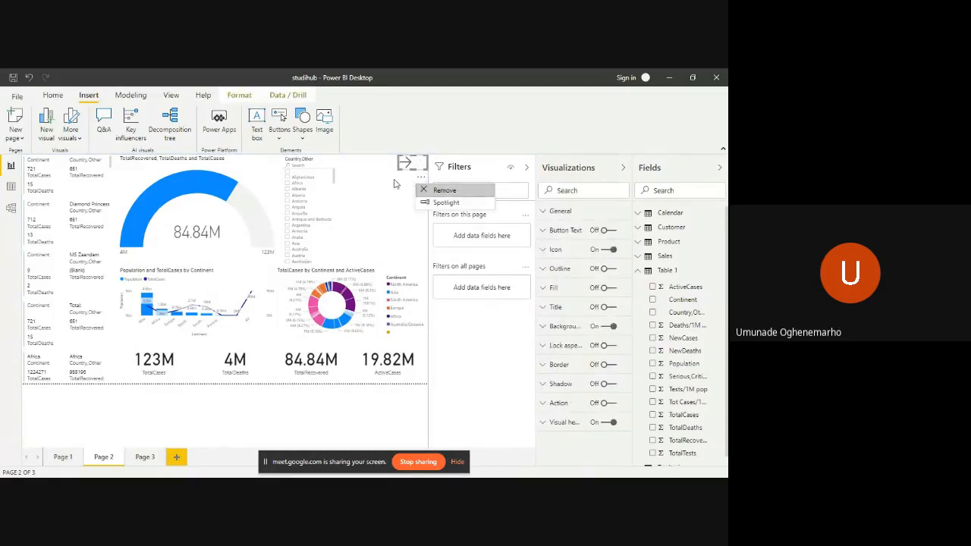
{"action": "left_click", "coordinate": [521, 233]}
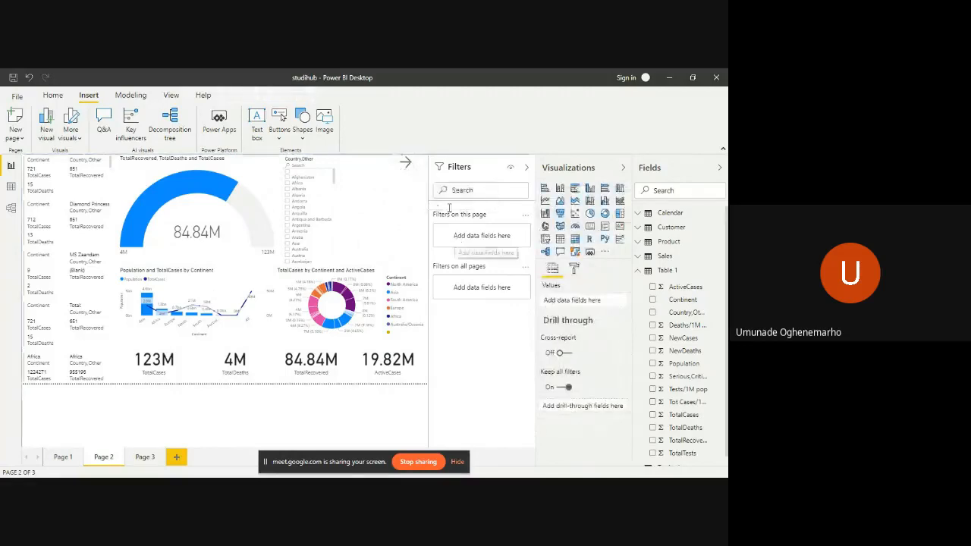
Step: Turn on the arrow button's action with type Page navigation and destination Page 3
{"action": "left_click", "coordinate": [410, 164]}
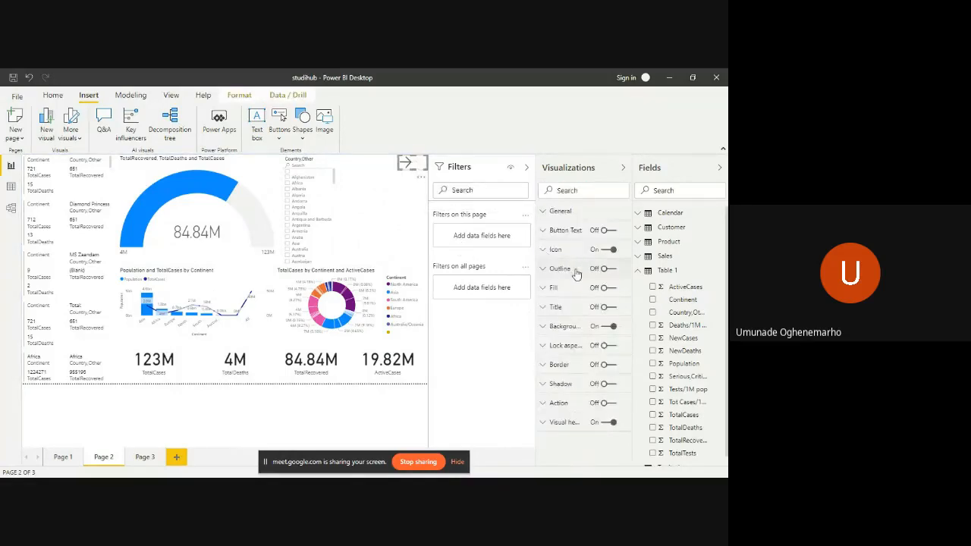
{"action": "left_click", "coordinate": [611, 402]}
{"action": "left_click", "coordinate": [549, 408]}
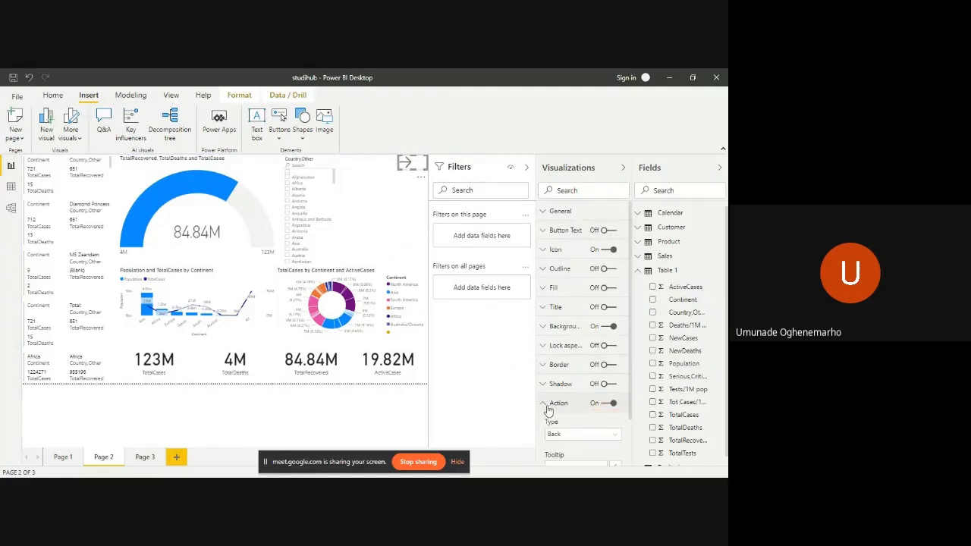
{"action": "scroll", "coordinate": [575, 434], "scroll_direction": "down", "scroll_amount": 1}
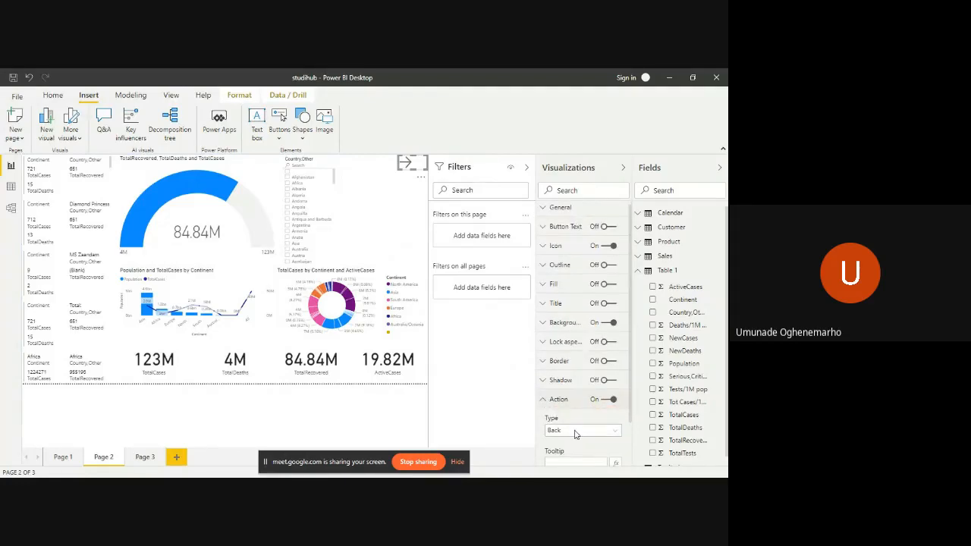
{"action": "scroll", "coordinate": [575, 435], "scroll_direction": "down", "scroll_amount": 3}
{"action": "left_click", "coordinate": [596, 378]}
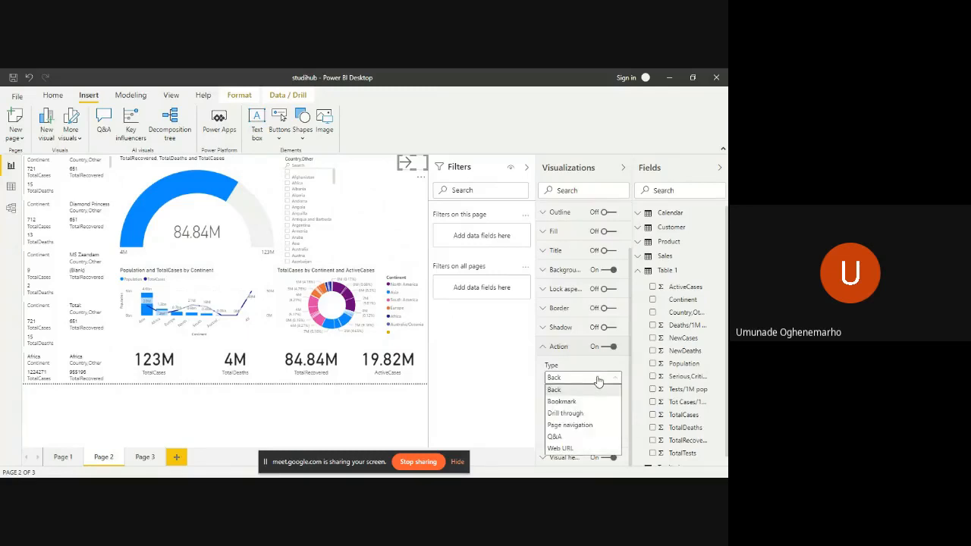
{"action": "left_click", "coordinate": [583, 431]}
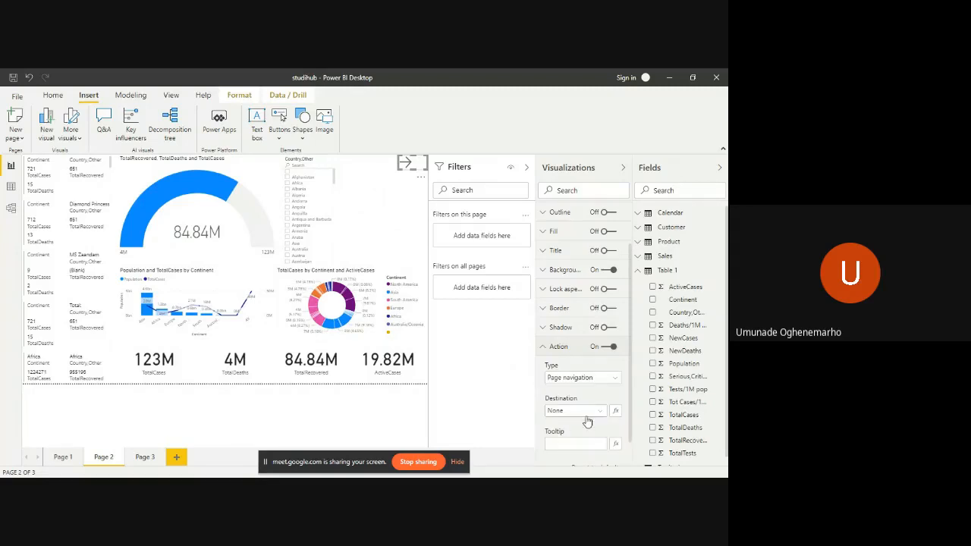
{"action": "left_click", "coordinate": [598, 414]}
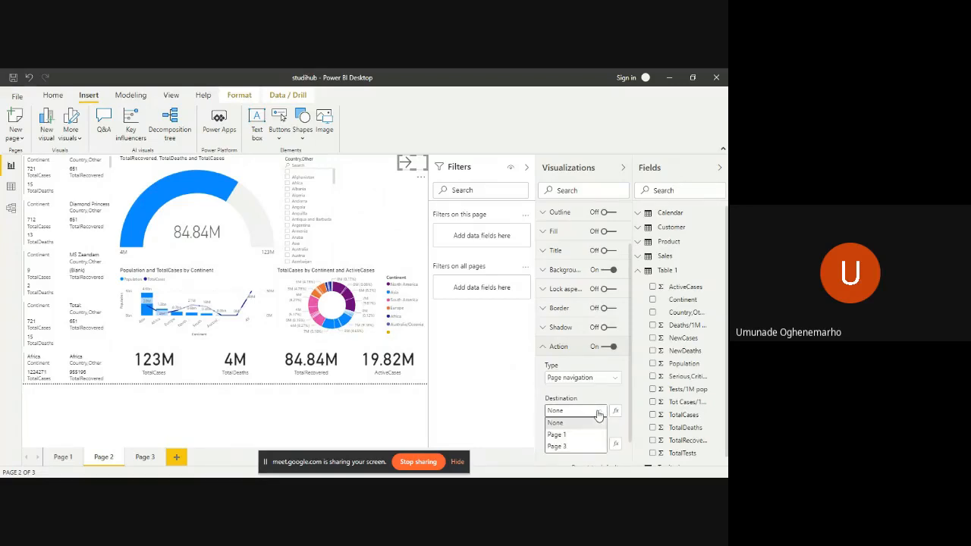
{"action": "left_click", "coordinate": [563, 447]}
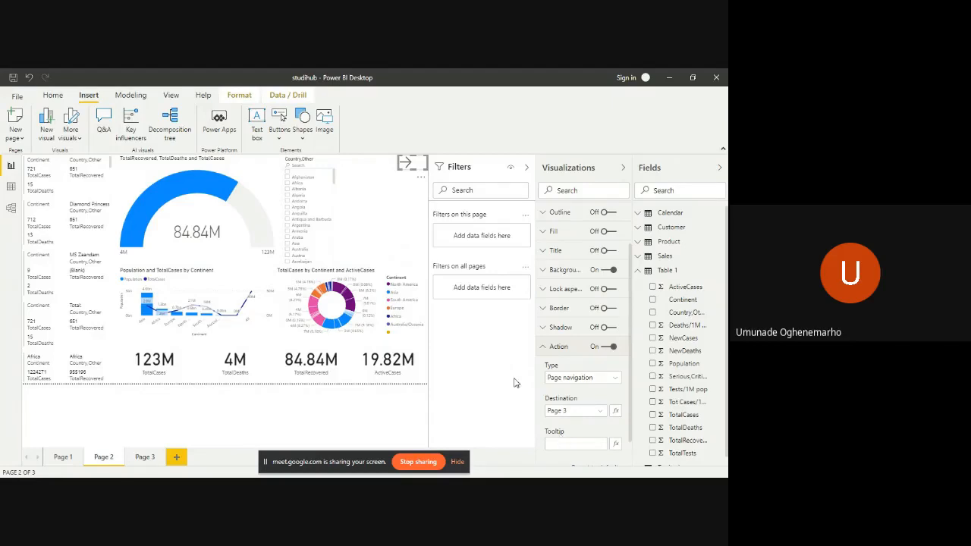
{"action": "left_click", "coordinate": [392, 176]}
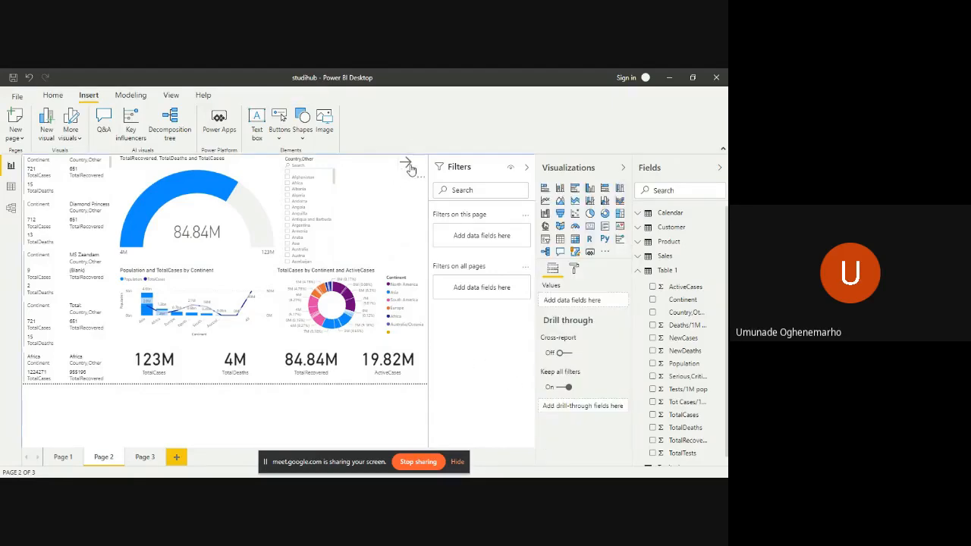
Step: Test the arrow button by following its link to Page 3, and return to Page 2
{"action": "left_click", "coordinate": [409, 169]}
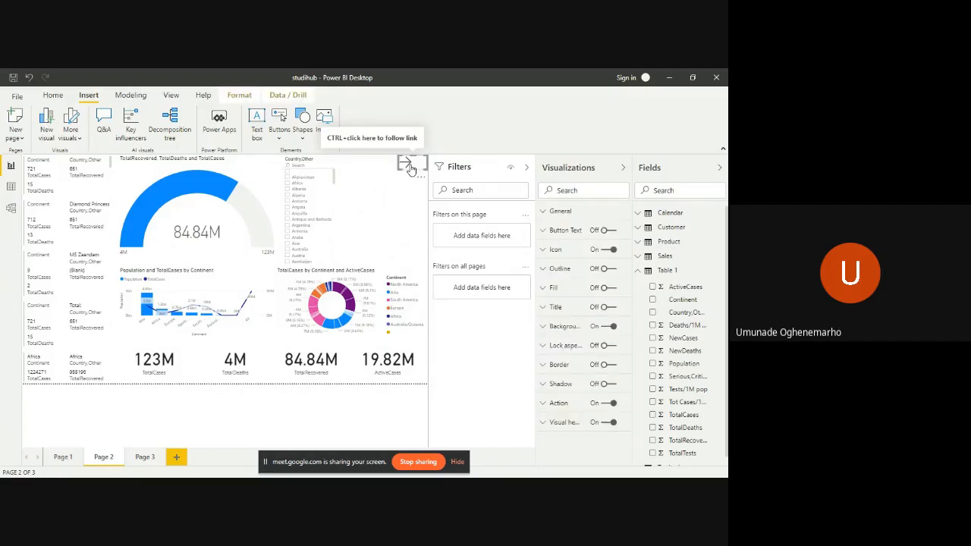
{"action": "left_click", "coordinate": [410, 168], "text": "ctrl"}
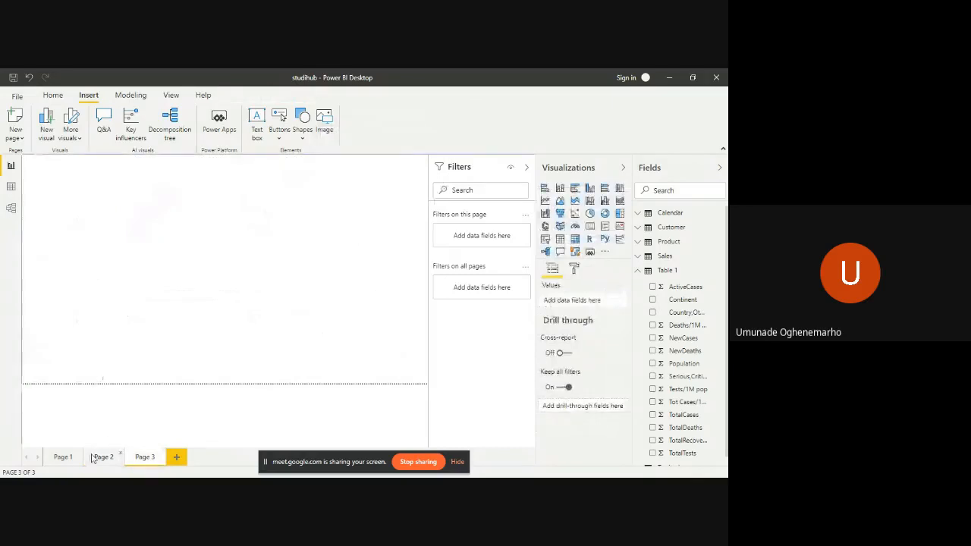
{"action": "left_click", "coordinate": [92, 458]}
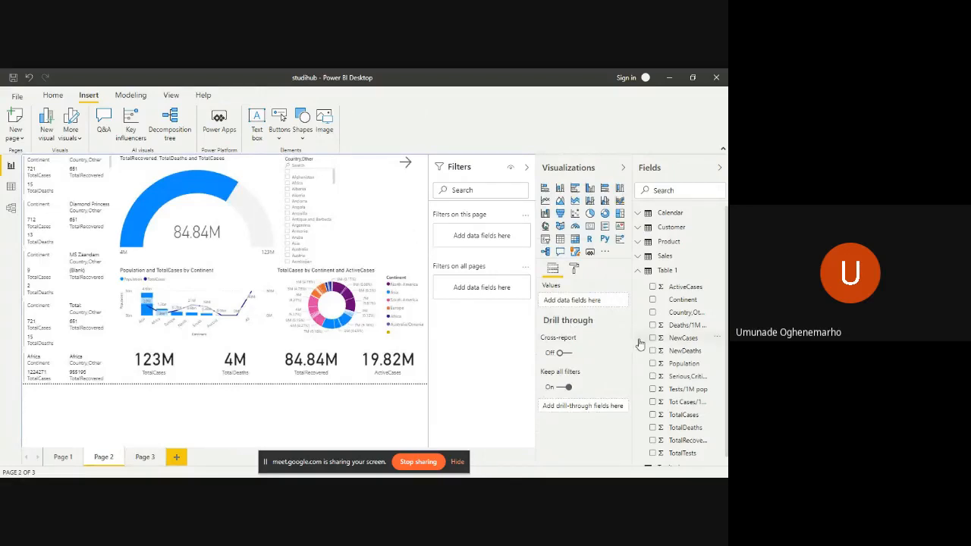
Step: Widen the Country,Other slicer slightly on its right side
{"action": "scroll", "coordinate": [332, 201], "scroll_direction": "down", "scroll_amount": 3}
{"action": "left_click", "coordinate": [335, 206]}
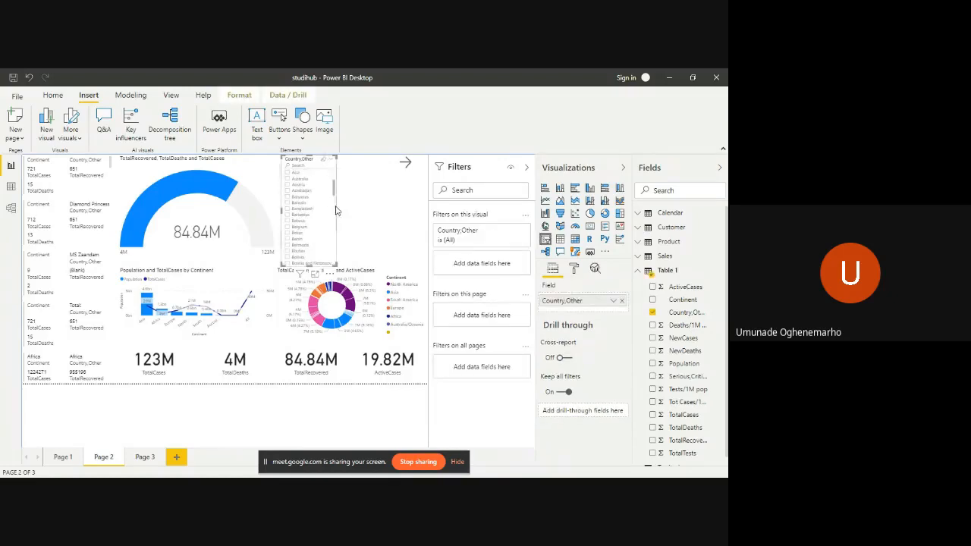
{"action": "left_click_drag", "start_coordinate": [336, 208], "coordinate": [345, 212]}
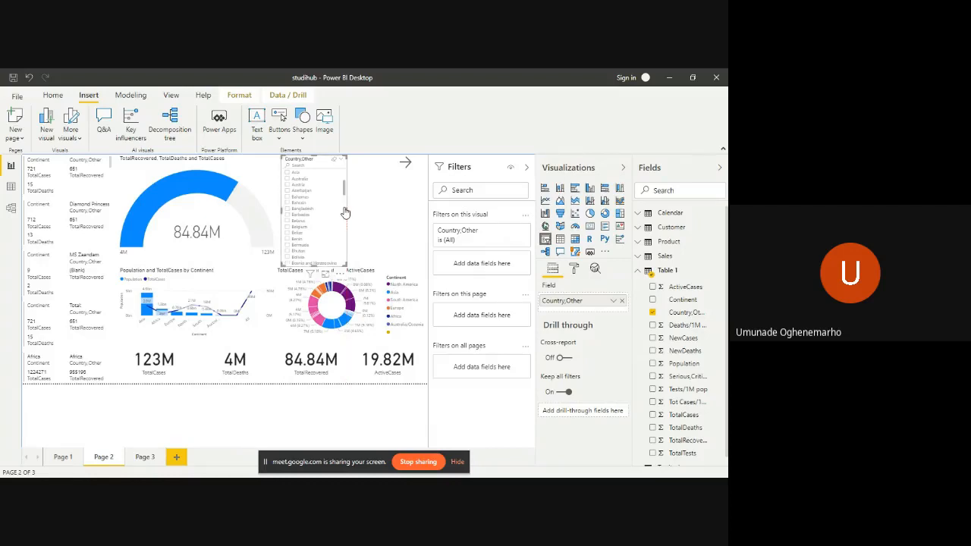
{"action": "left_click", "coordinate": [361, 211]}
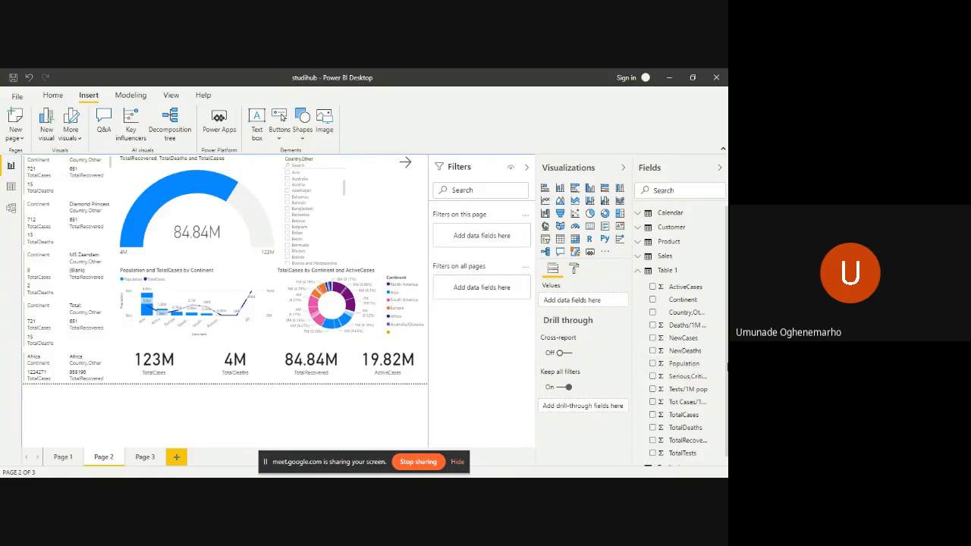
Step: Add a Key influencers visual to Page 2 and narrow it slightly on its left side, next to the country slicer
{"action": "left_click_drag", "start_coordinate": [726, 372], "coordinate": [726, 408]}
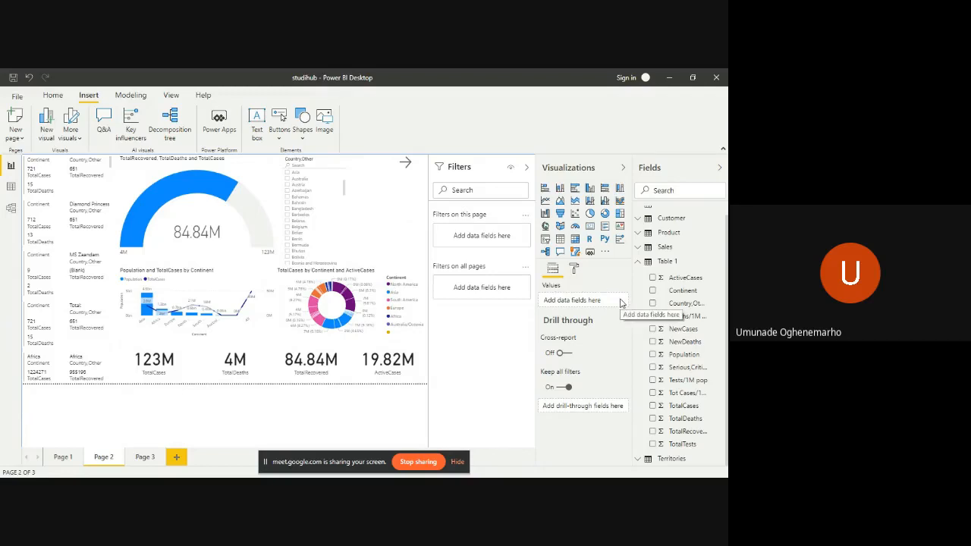
{"action": "left_click", "coordinate": [618, 229]}
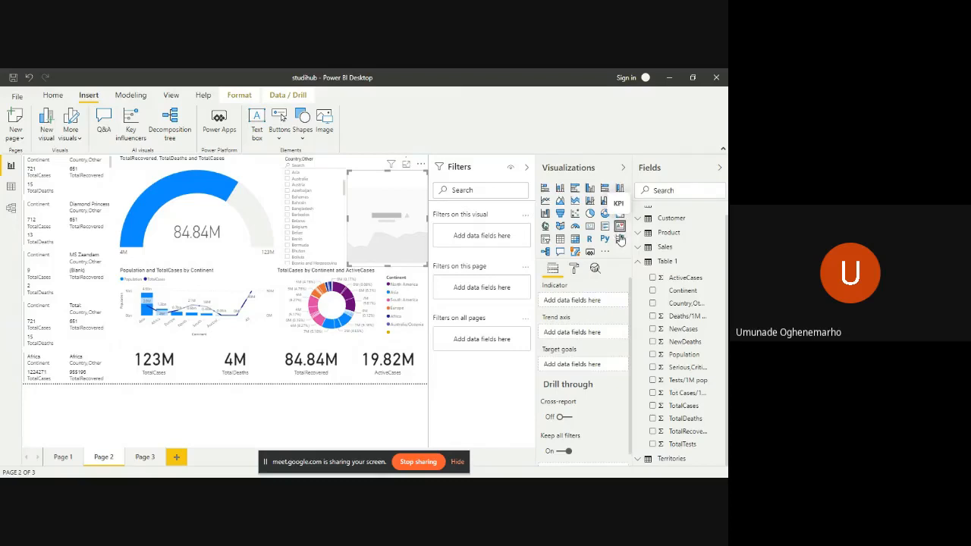
{"action": "left_click", "coordinate": [620, 240]}
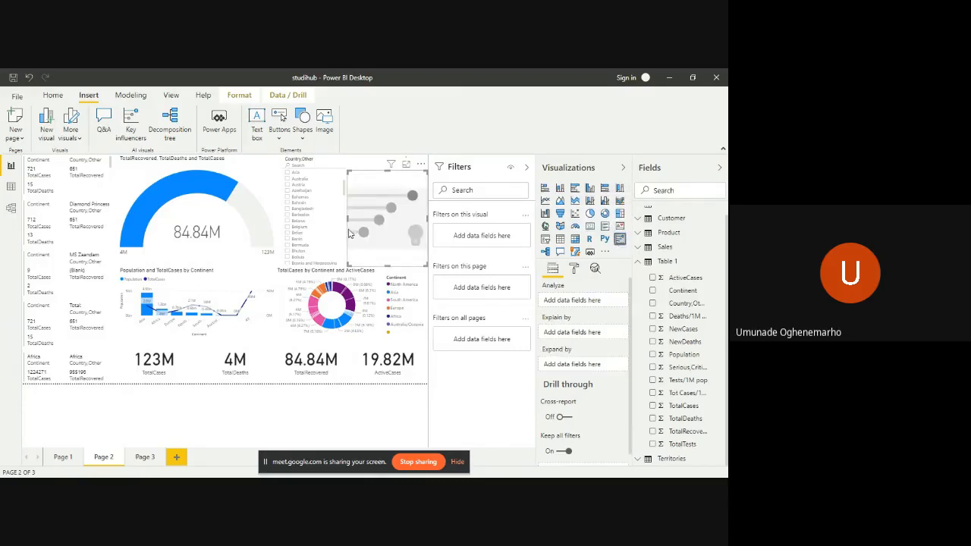
{"action": "left_click_drag", "start_coordinate": [348, 220], "coordinate": [356, 226]}
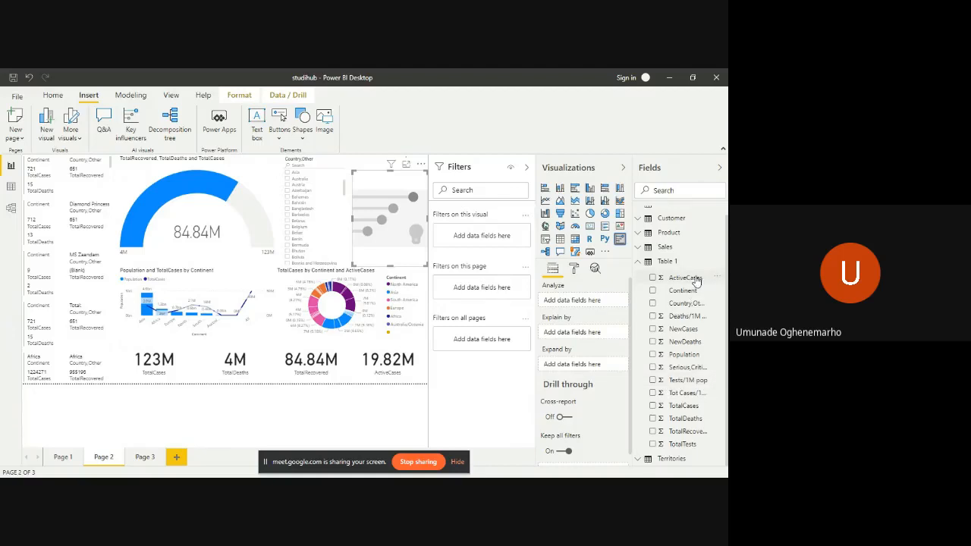
Step: Set the Key influencers visual to analyze ActiveCases explained by TotalTests
{"action": "left_click_drag", "start_coordinate": [693, 282], "coordinate": [596, 301]}
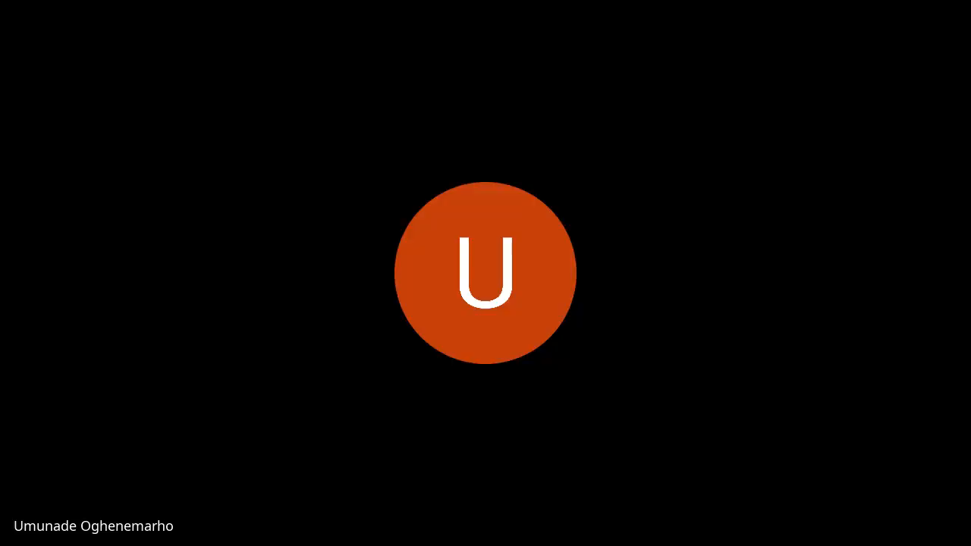
{"action": "left_click_drag", "start_coordinate": [682, 443], "coordinate": [589, 341]}
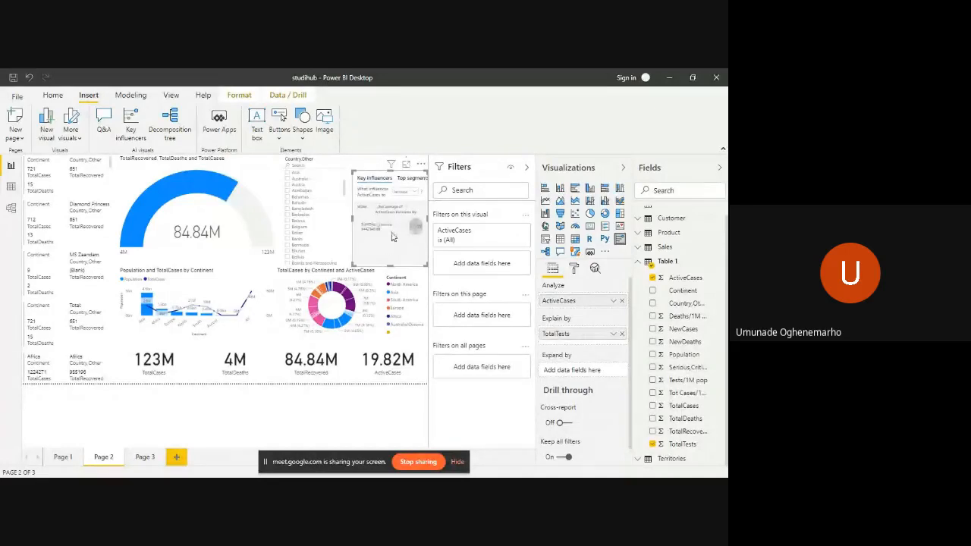
Step: Enlarge the Key influencers visual in focus mode, analyze ActiveCases instead of TotalCases, and add Population as an explaining field
{"action": "left_click", "coordinate": [407, 166]}
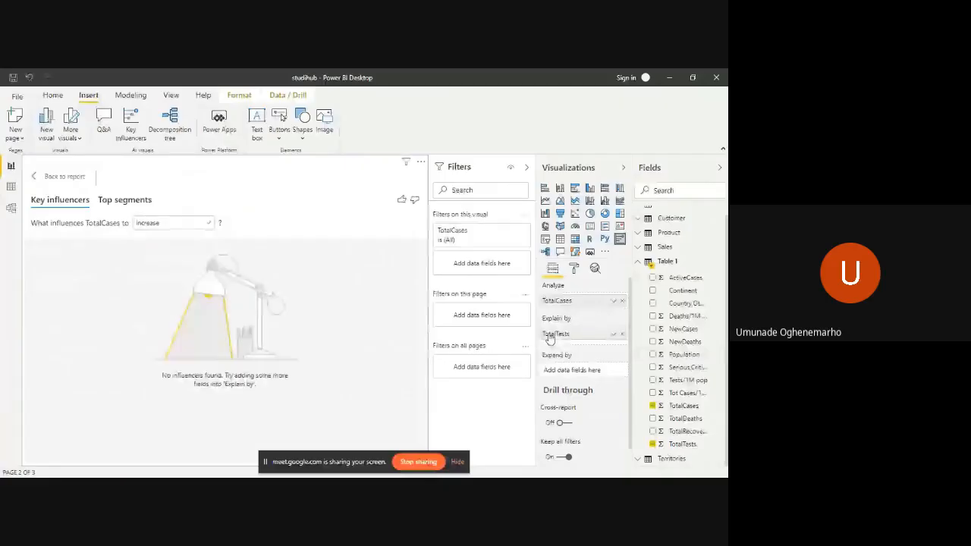
{"action": "left_click", "coordinate": [651, 406]}
{"action": "left_click_drag", "start_coordinate": [668, 277], "coordinate": [600, 304]}
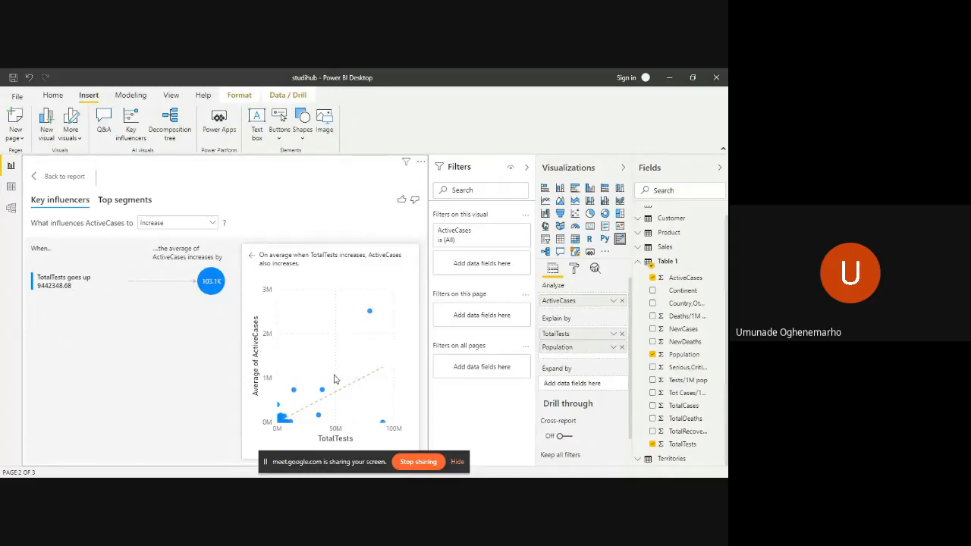
Step: Switch to the Google Meet window to check the call, close its meeting details, and return to Power BI Desktop
{"action": "key", "text": "alt+Tab"}
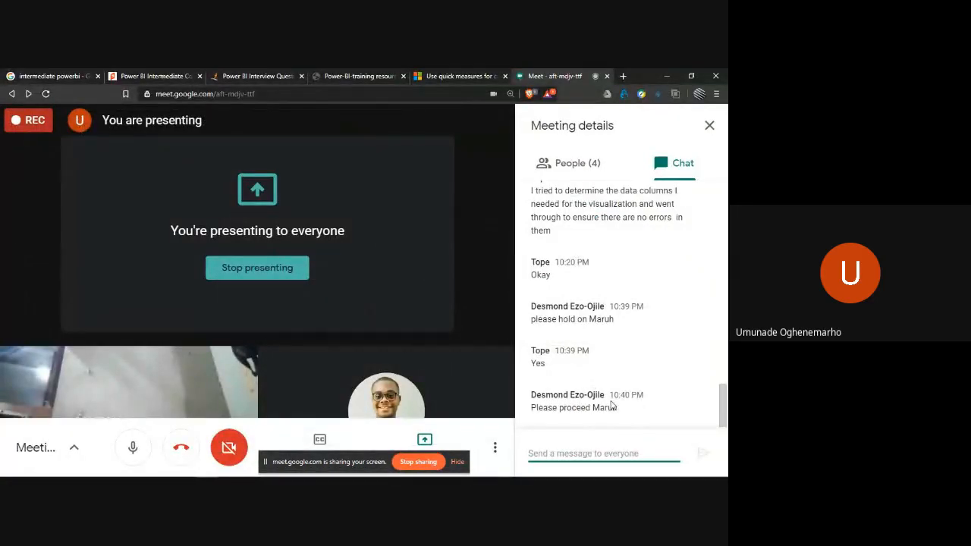
{"action": "key", "text": "alt+Tab"}
{"action": "key", "text": "alt+Tab"}
{"action": "key", "text": "alt+Tab"}
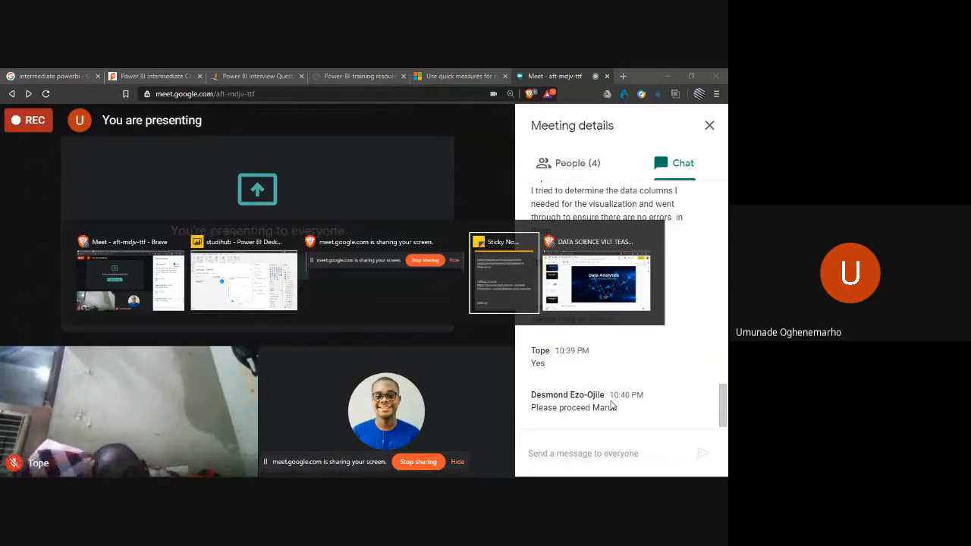
{"action": "key", "text": "alt+Tab"}
{"action": "key", "text": "alt+Tab"}
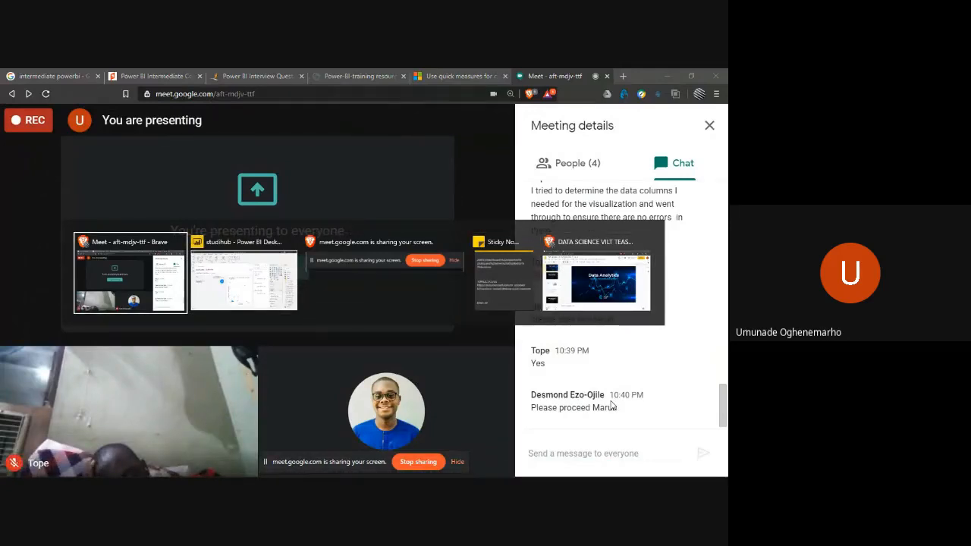
{"action": "key", "text": "alt+Tab"}
{"action": "key", "text": "alt+Tab"}
{"action": "key", "text": "alt+Tab"}
{"action": "key", "text": "alt+Tab"}
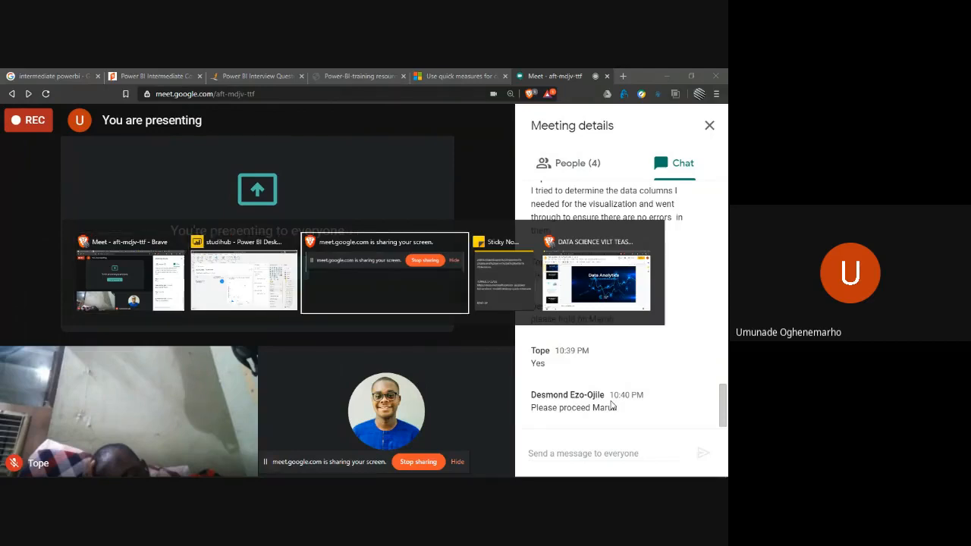
{"action": "key", "text": "alt+Tab"}
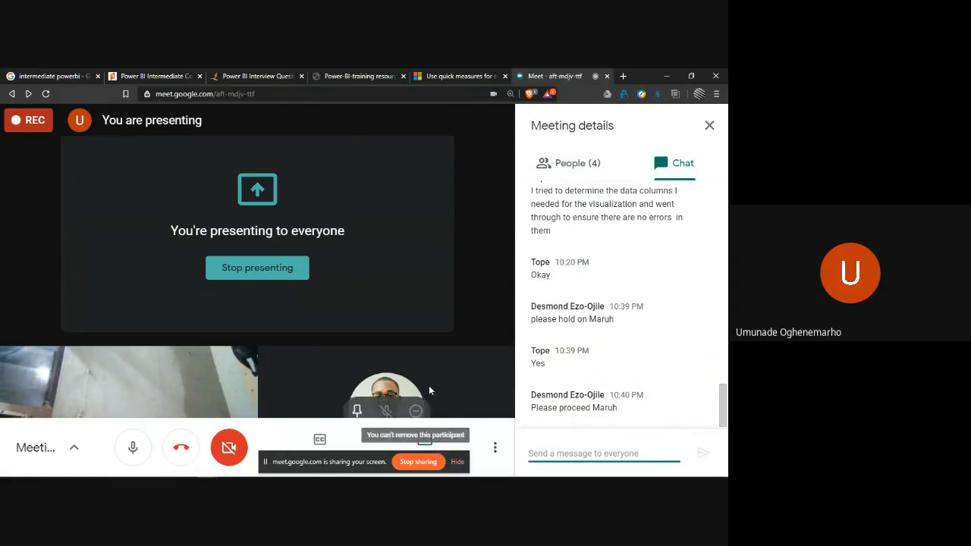
{"action": "left_click", "coordinate": [710, 124]}
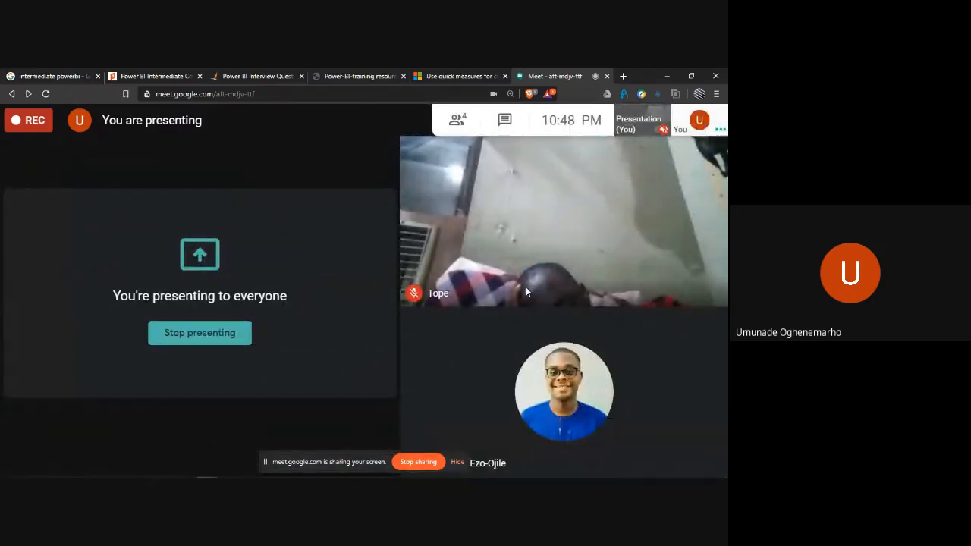
{"action": "key", "text": "alt+Tab"}
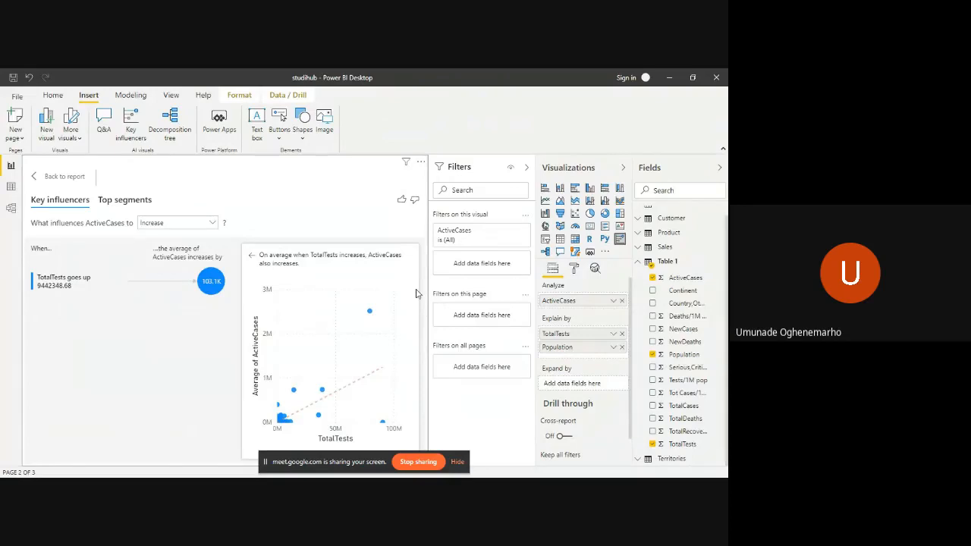
{"action": "key", "text": "alt+Tab"}
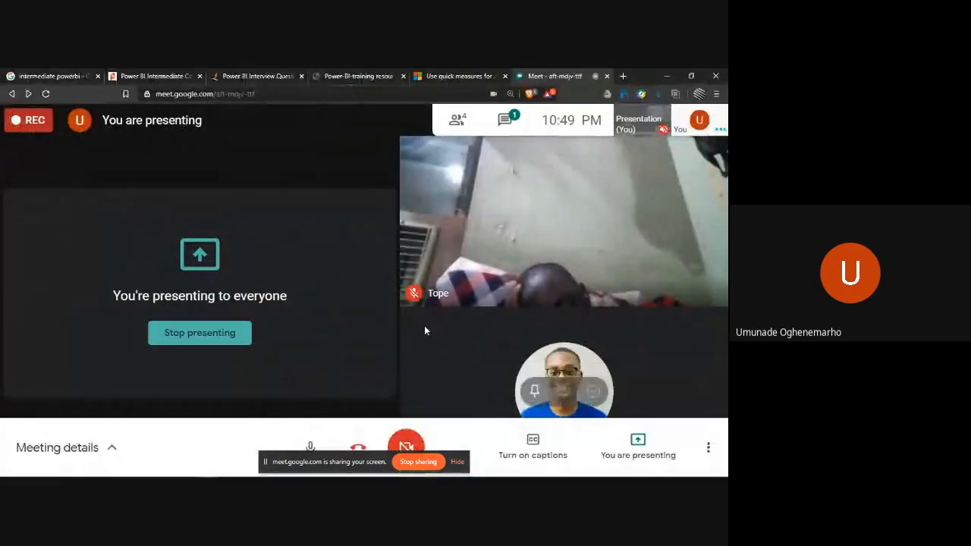
{"action": "key", "text": "alt+Tab"}
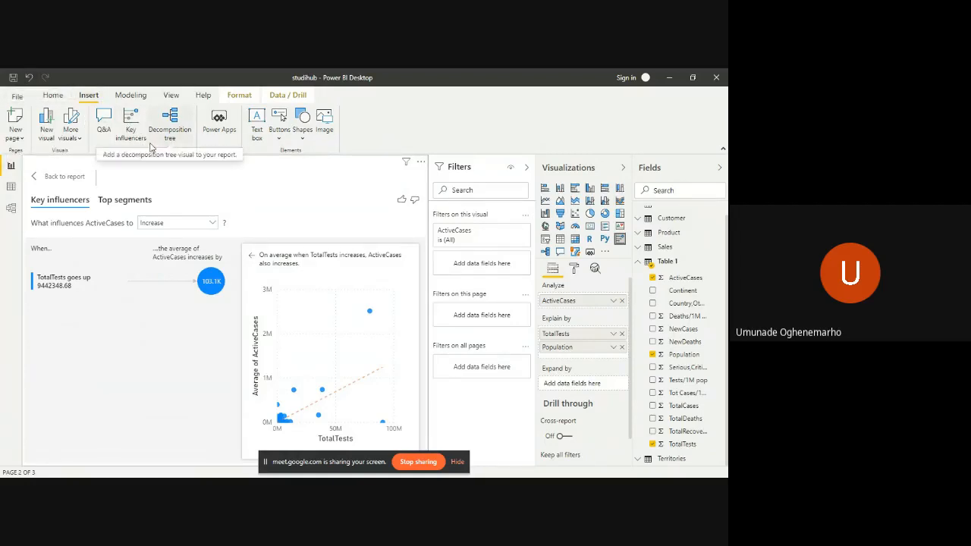
Step: Leave the Key influencers focus view, return to the Page 2 layout and deselect the visual
{"action": "left_click", "coordinate": [65, 177]}
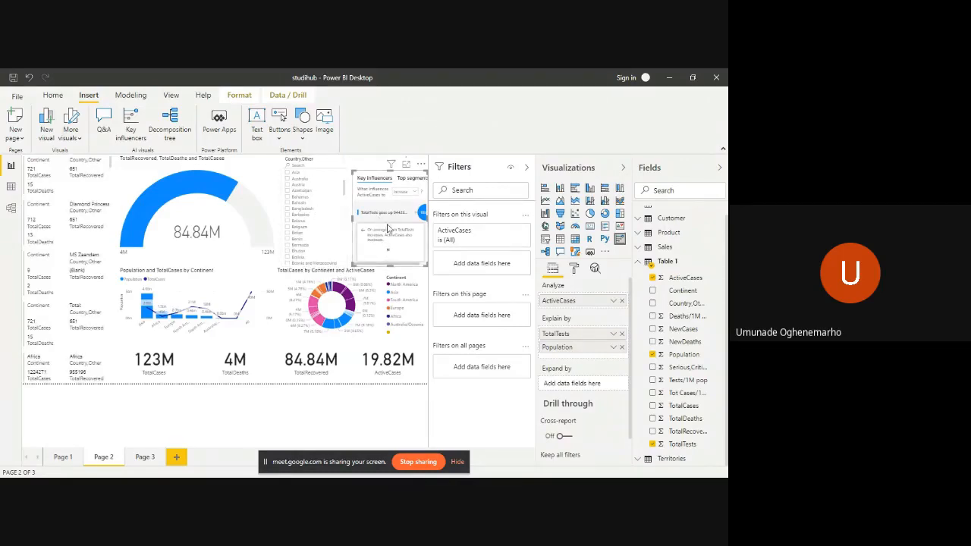
{"action": "left_click", "coordinate": [367, 163]}
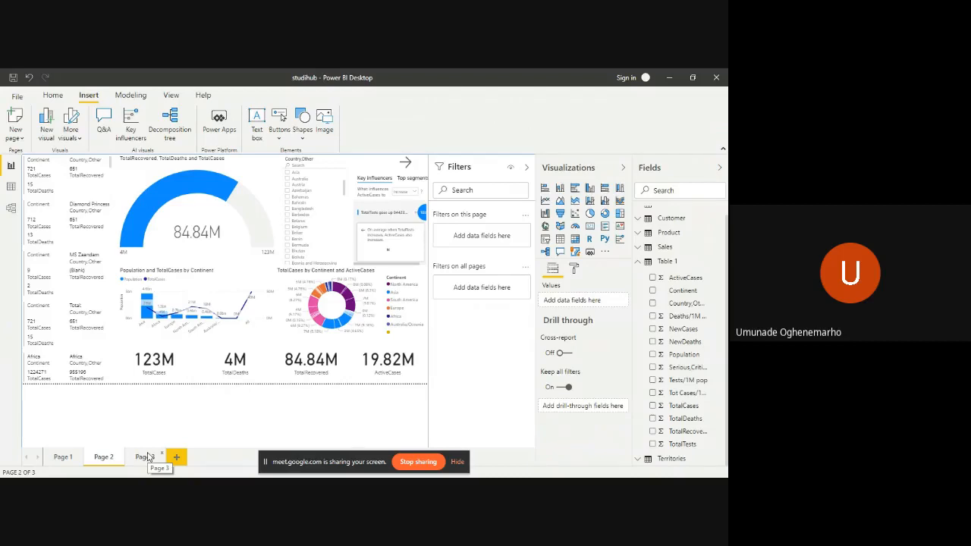
Step: Turn on the title of the multi-row card and set its text to CORONA REPORT BY COUNTRY
{"action": "left_click", "coordinate": [55, 320]}
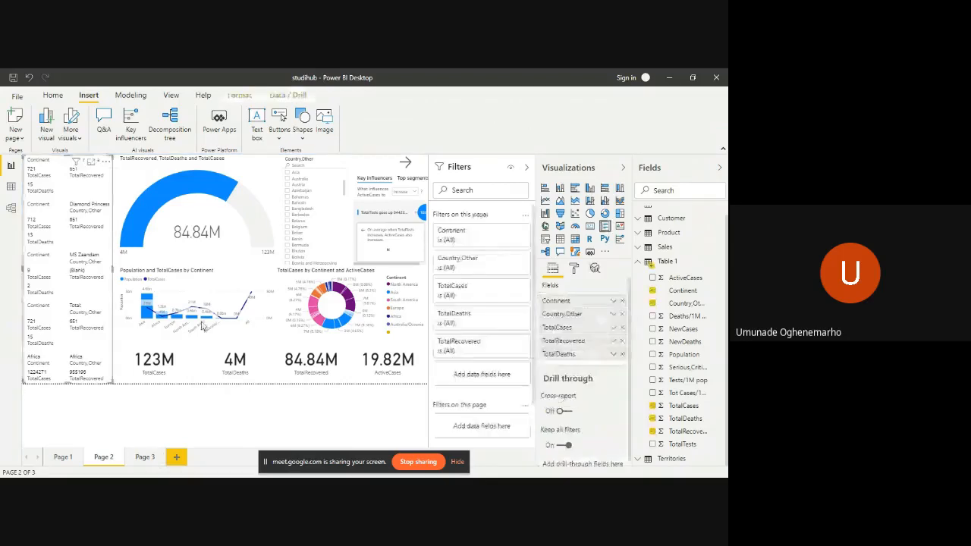
{"action": "left_click", "coordinate": [575, 275]}
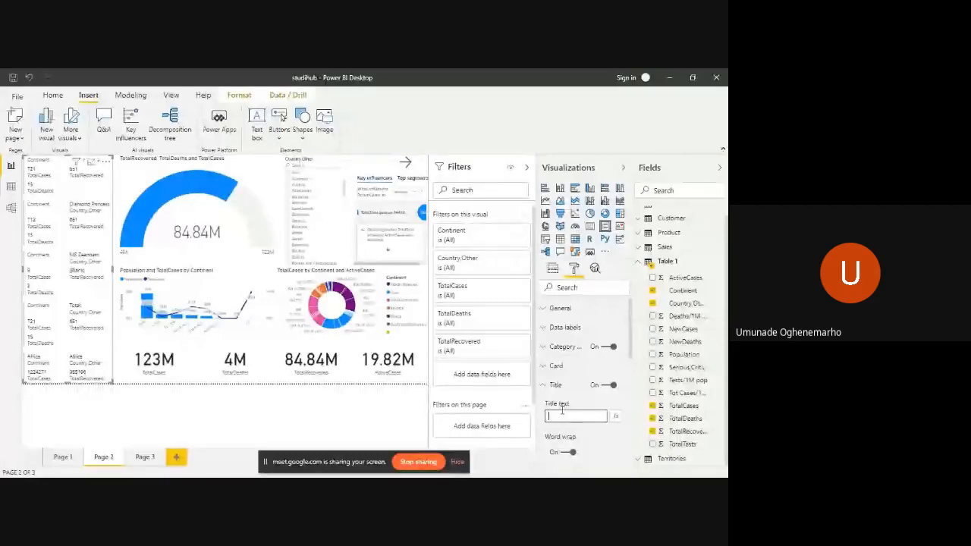
{"action": "type", "text": "CO"}
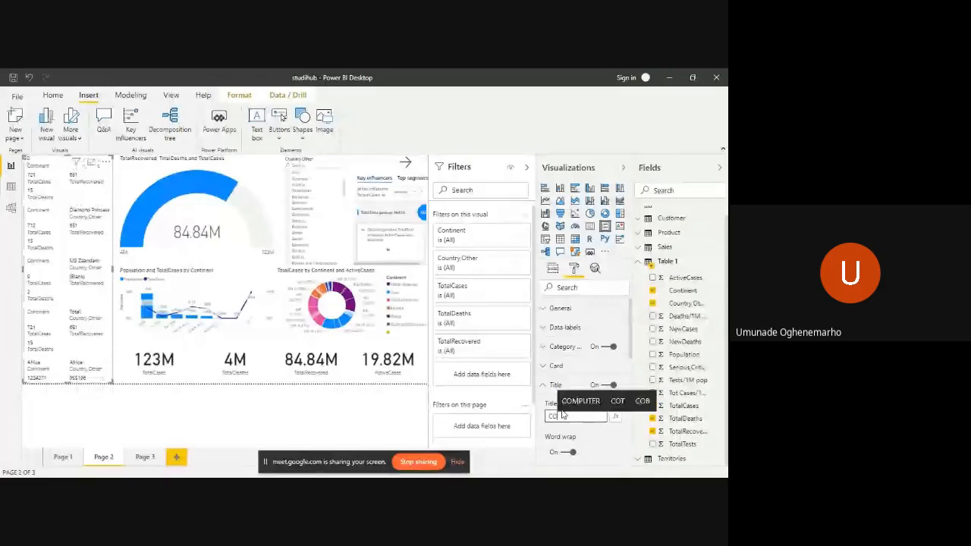
{"action": "type", "text": "RONA"}
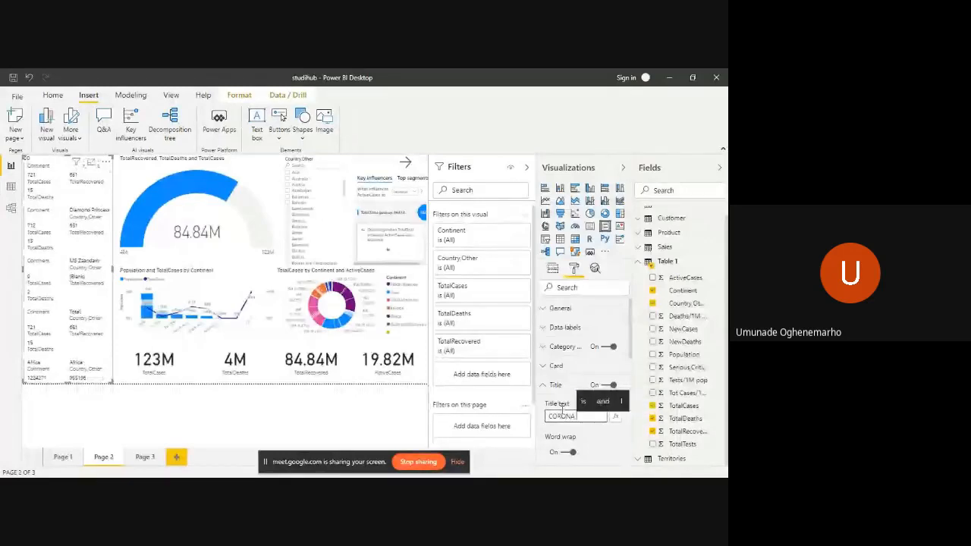
{"action": "type", "text": " REPORT"}
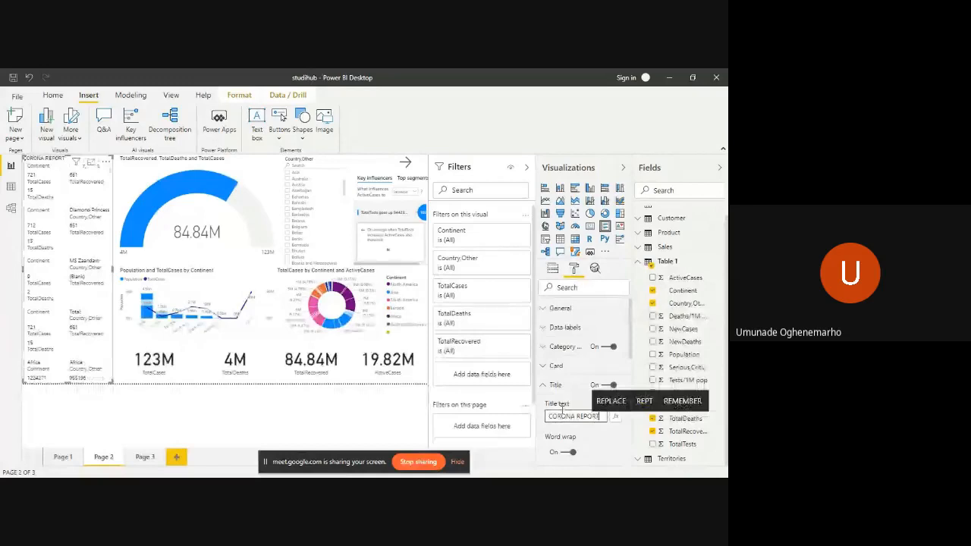
{"action": "type", "text": " BY COUN"}
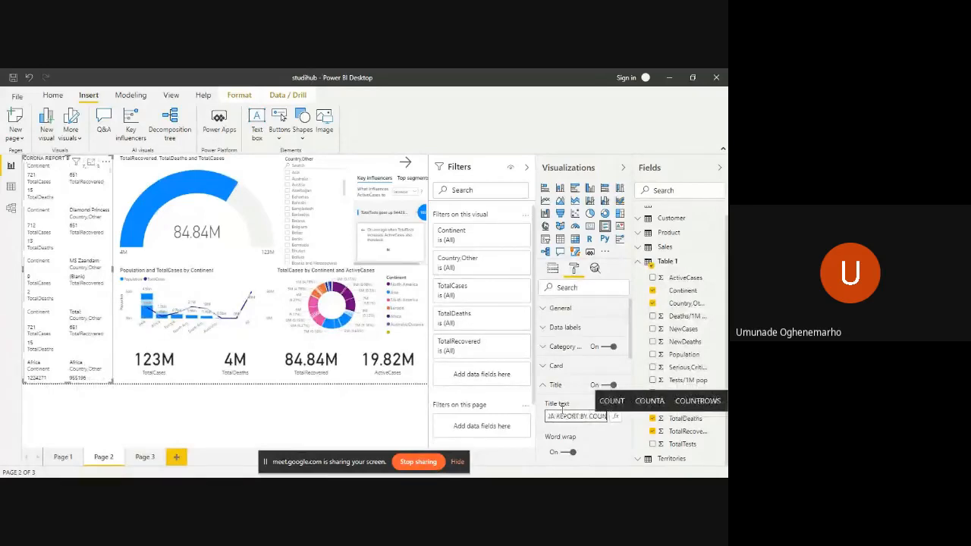
{"action": "type", "text": "T"}
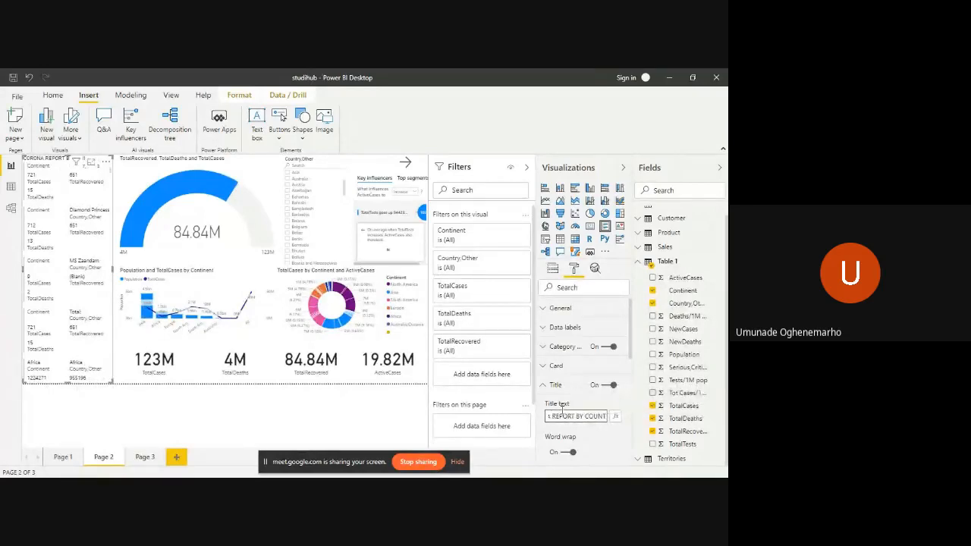
{"action": "type", "text": "R"}
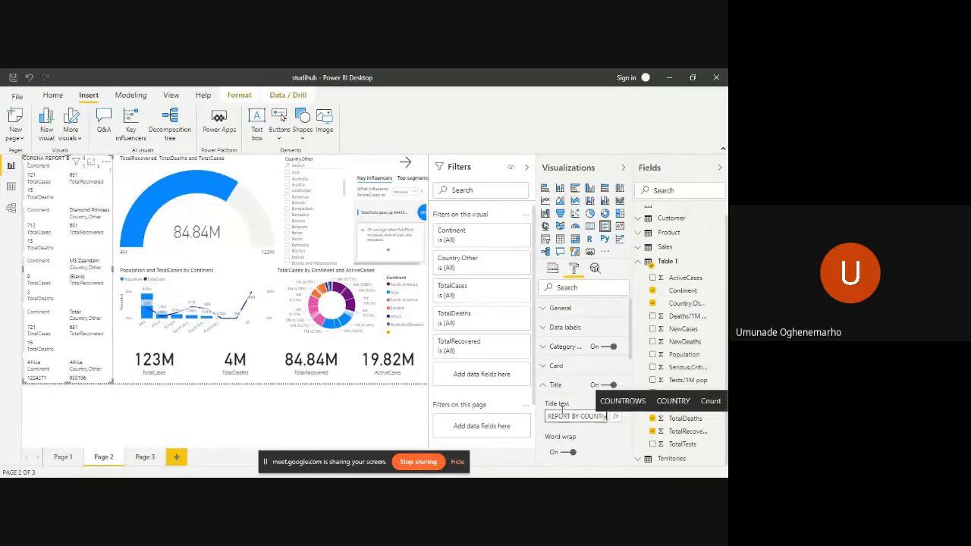
{"action": "key", "text": "BackSpace"}
{"action": "key", "text": "BackSpace"}
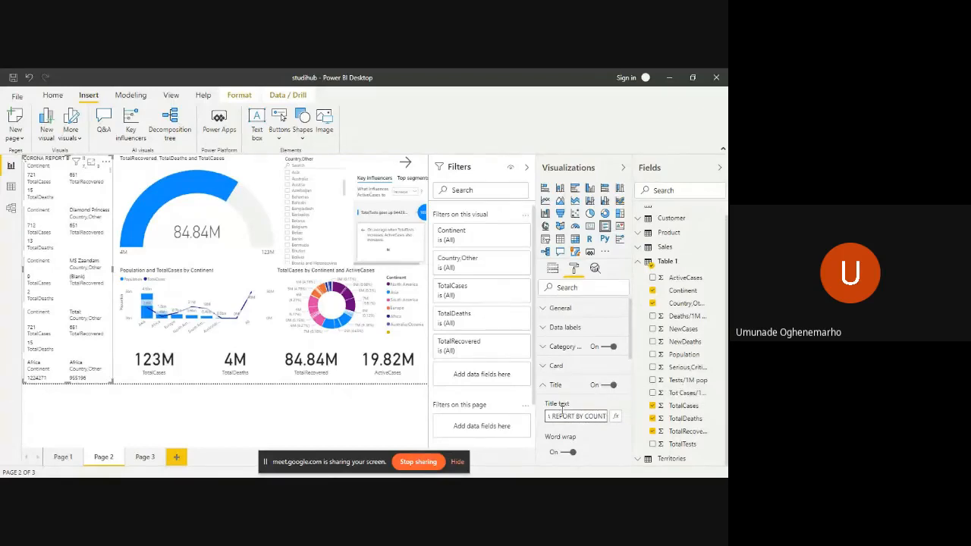
{"action": "type", "text": "R"}
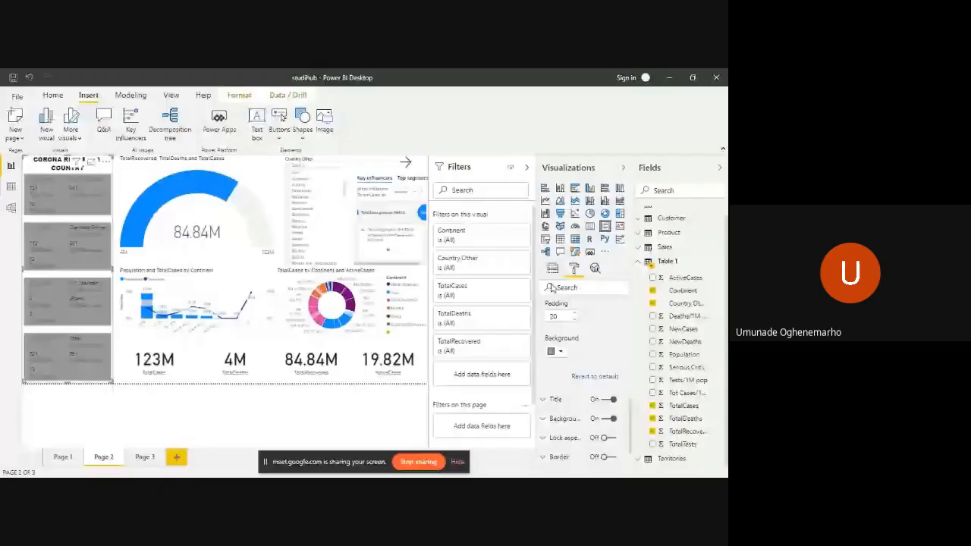
Step: Set the multi-row card's card background to a light grey and keep its padding at 20
{"action": "left_click", "coordinate": [560, 352]}
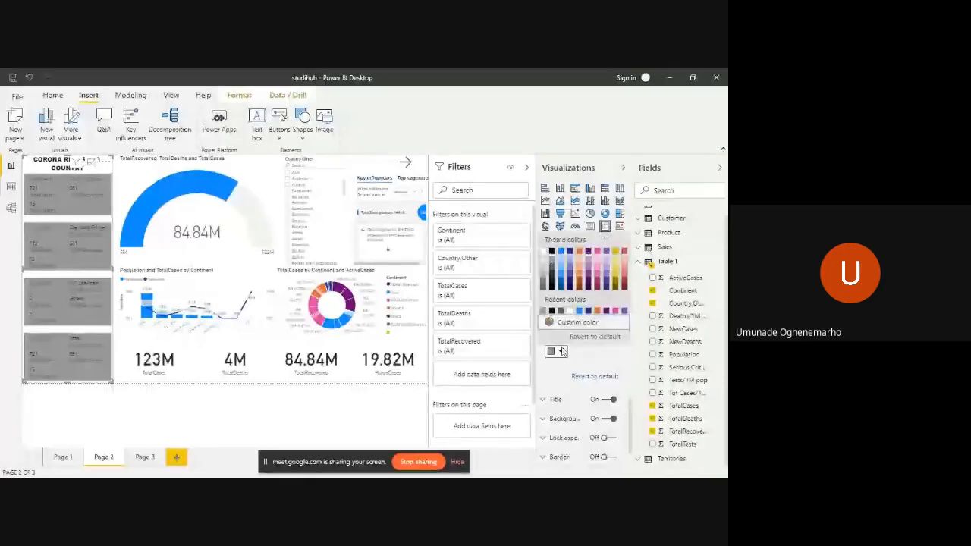
{"action": "left_click", "coordinate": [543, 264]}
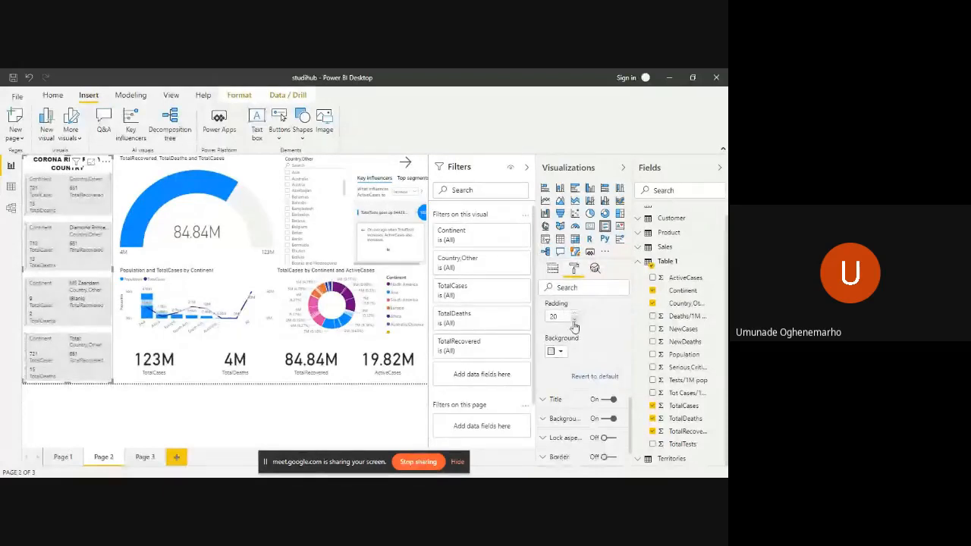
{"action": "left_click", "coordinate": [574, 321]}
{"action": "left_click", "coordinate": [574, 317]}
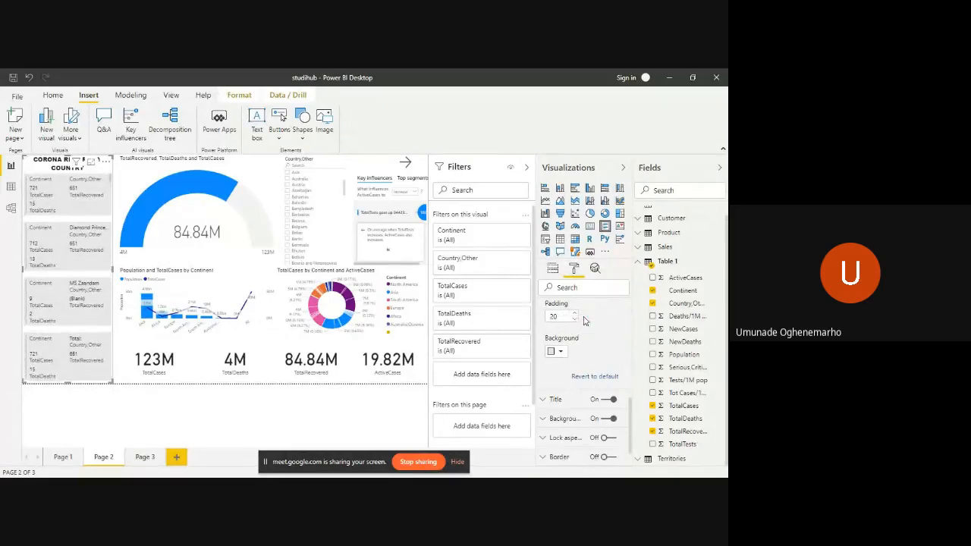
Step: Outline each card of the multi-row card with a black frame and open the category label settings
{"action": "scroll", "coordinate": [584, 320], "scroll_direction": "up", "scroll_amount": 1}
{"action": "scroll", "coordinate": [584, 321], "scroll_direction": "up", "scroll_amount": 5}
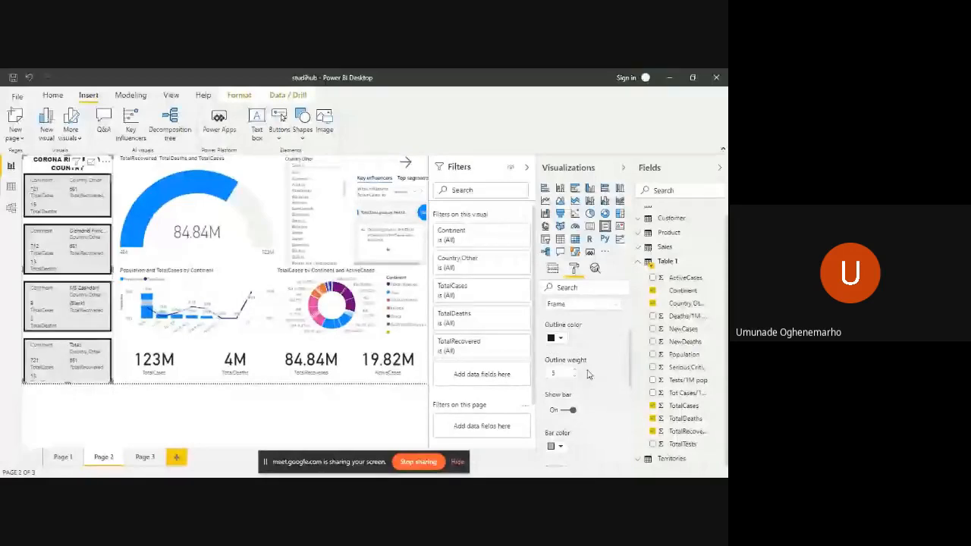
{"action": "scroll", "coordinate": [585, 372], "scroll_direction": "up", "scroll_amount": 3}
{"action": "left_click", "coordinate": [541, 367]}
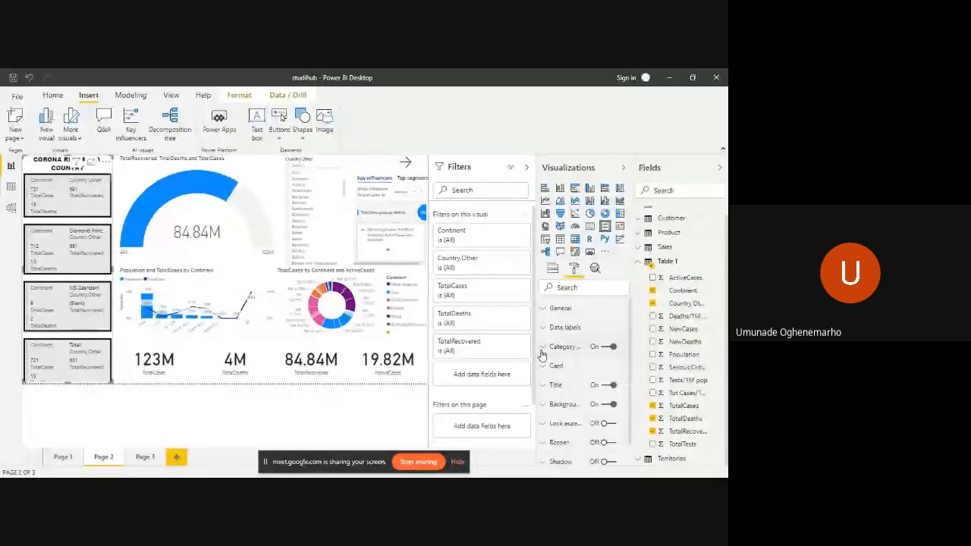
{"action": "left_click", "coordinate": [542, 352]}
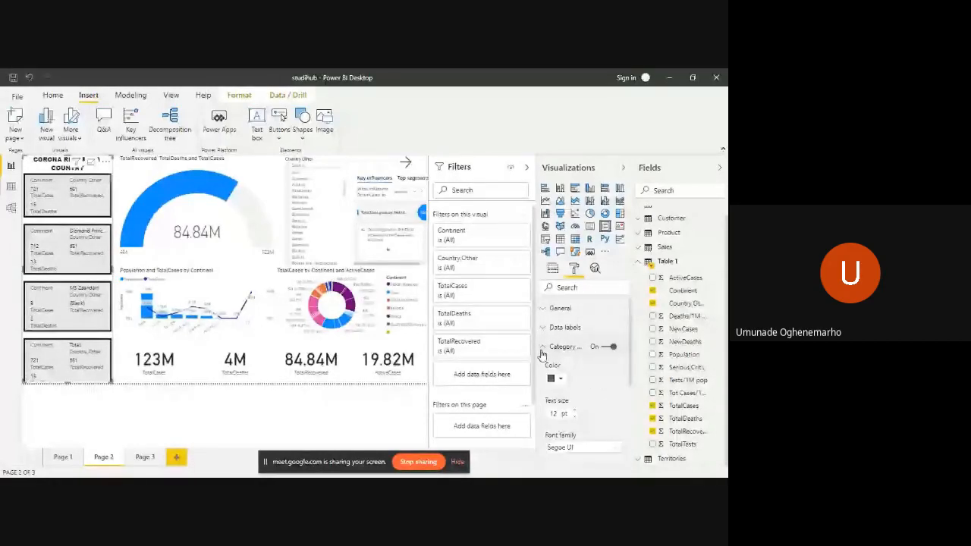
Step: Sort the multi-row card in descending order and look through its country records
{"action": "left_click", "coordinate": [602, 347]}
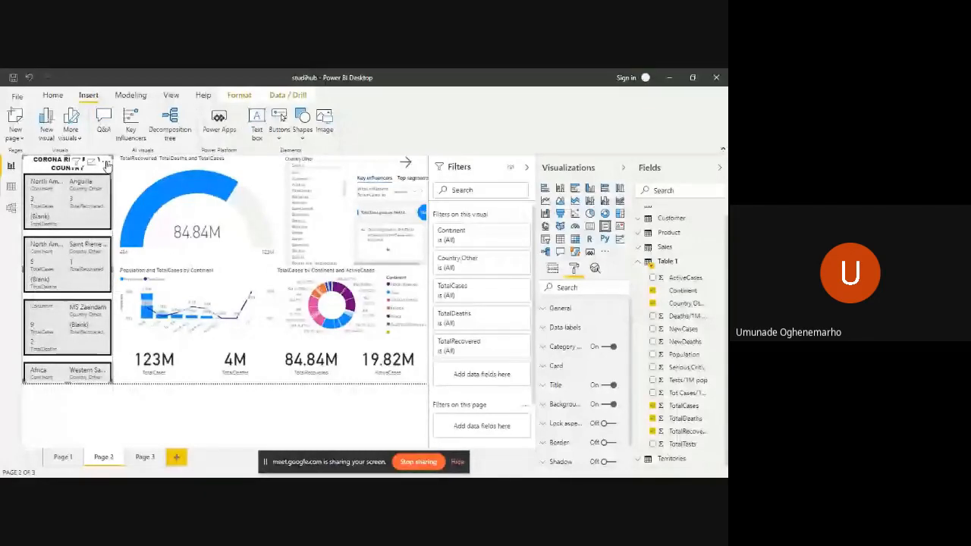
{"action": "left_click", "coordinate": [106, 163]}
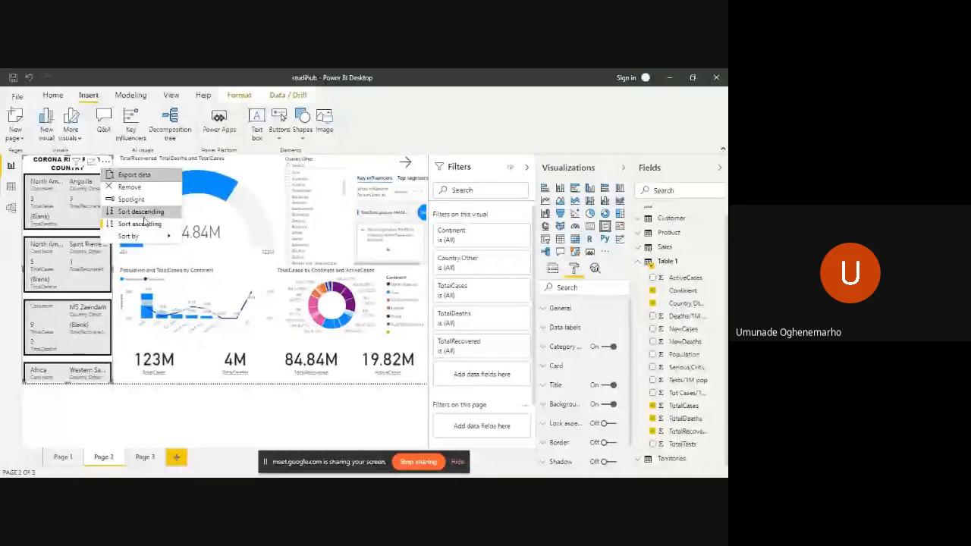
{"action": "left_click", "coordinate": [150, 214]}
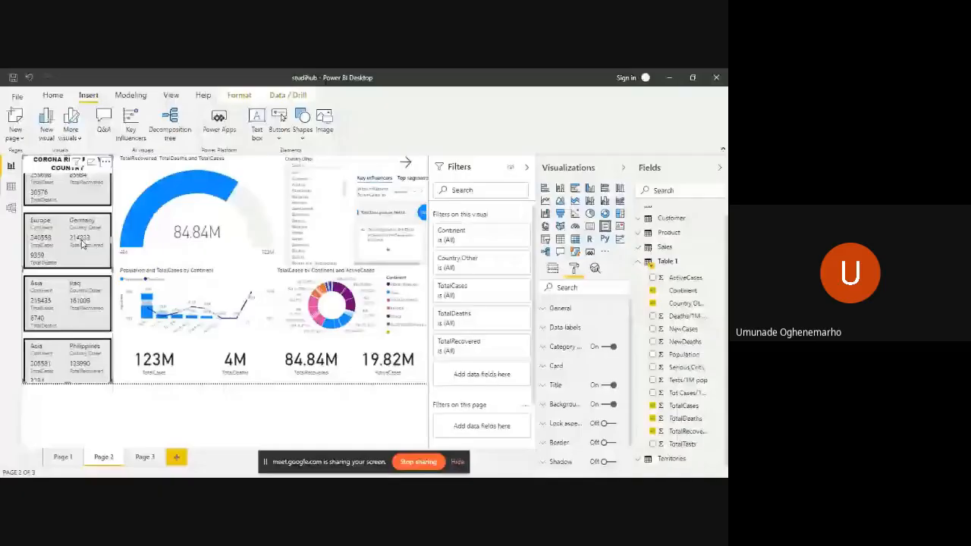
{"action": "scroll", "coordinate": [82, 243], "scroll_direction": "down", "scroll_amount": 6}
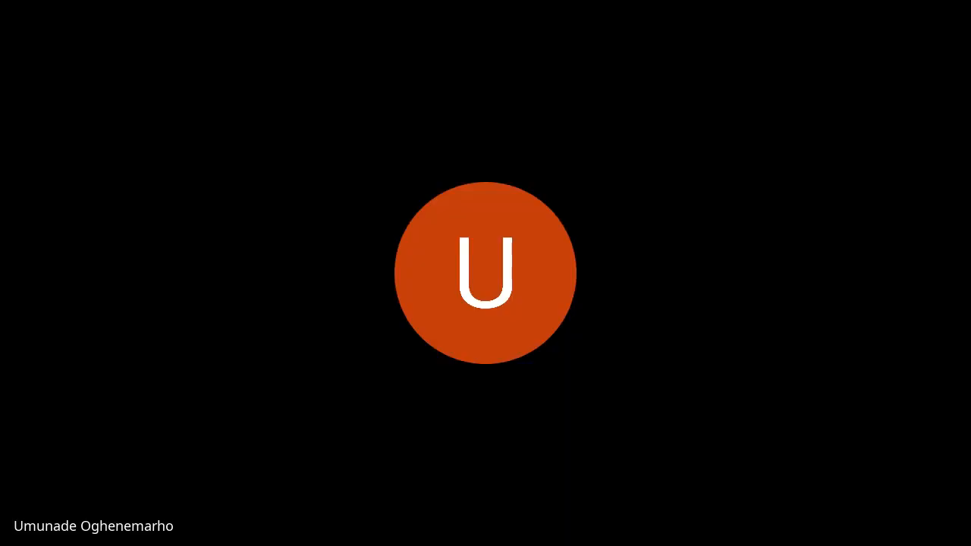
{"action": "scroll", "coordinate": [82, 242], "scroll_direction": "up", "scroll_amount": 3}
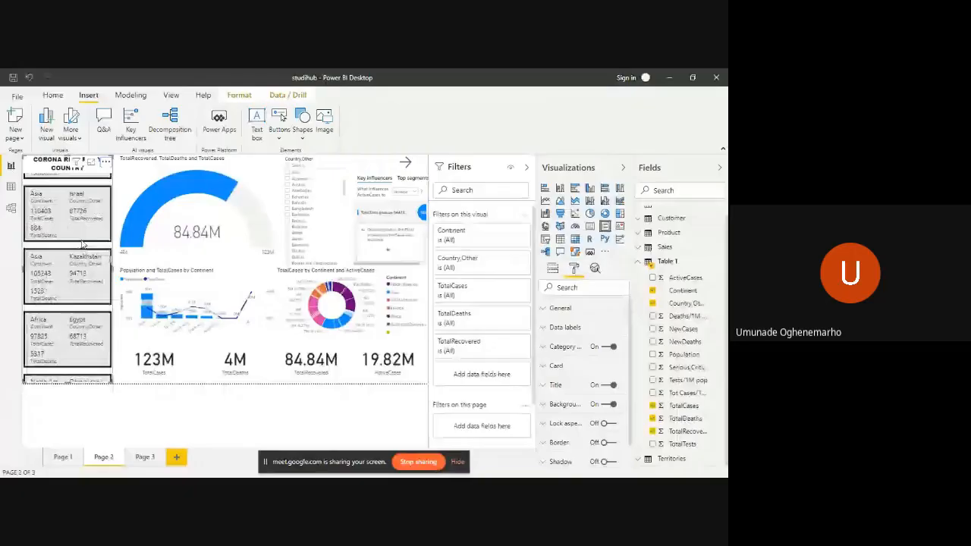
{"action": "scroll", "coordinate": [82, 242], "scroll_direction": "up", "scroll_amount": 3}
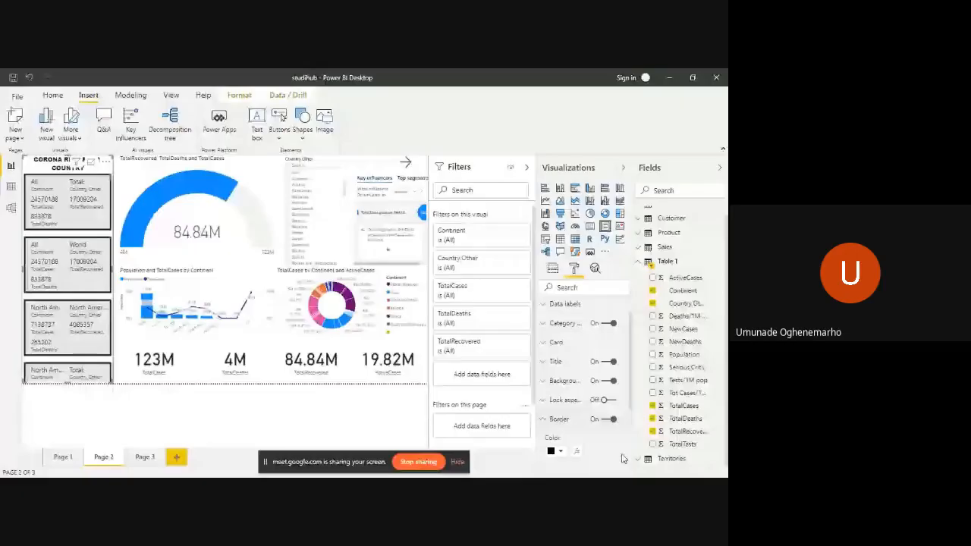
Step: Set the radius of the multi-row card's black border to 20 px, and select the gauge visual
{"action": "scroll", "coordinate": [552, 388], "scroll_direction": "down", "scroll_amount": 2}
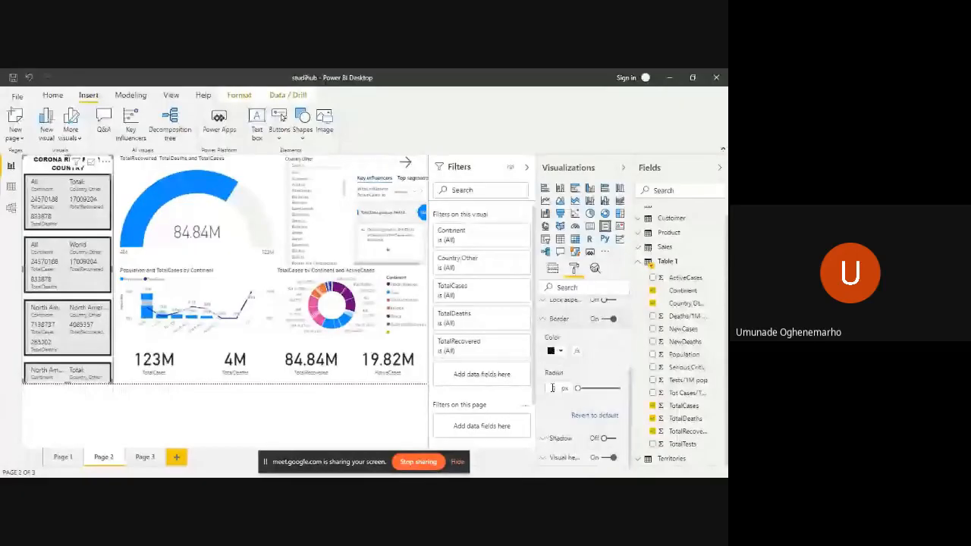
{"action": "left_click", "coordinate": [552, 388]}
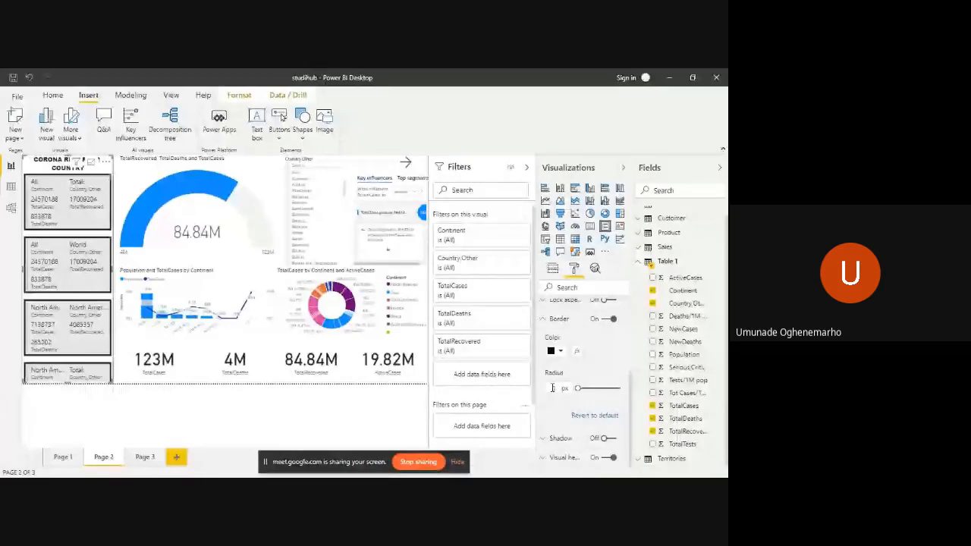
{"action": "type", "text": "20"}
{"action": "key", "text": "BackSpace"}
{"action": "key", "text": "BackSpace"}
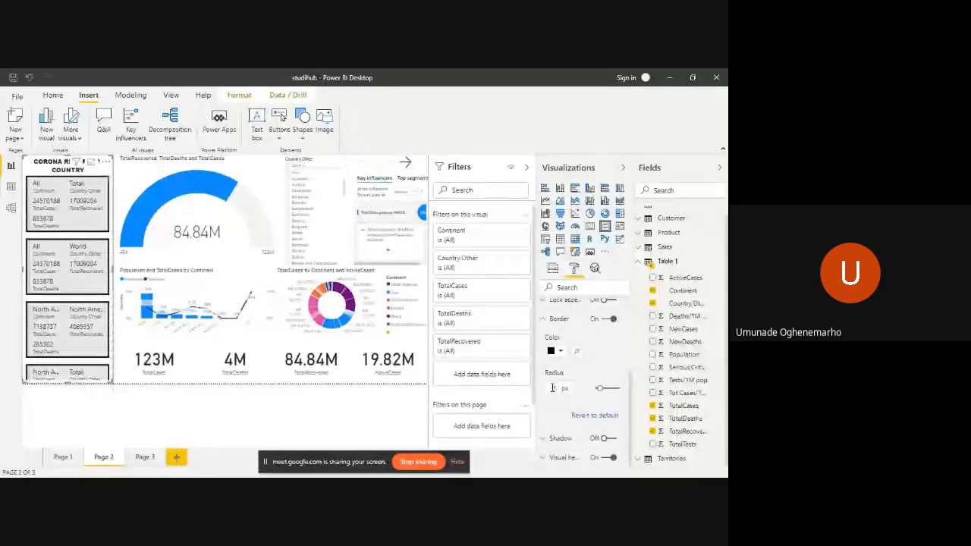
{"action": "type", "text": "20"}
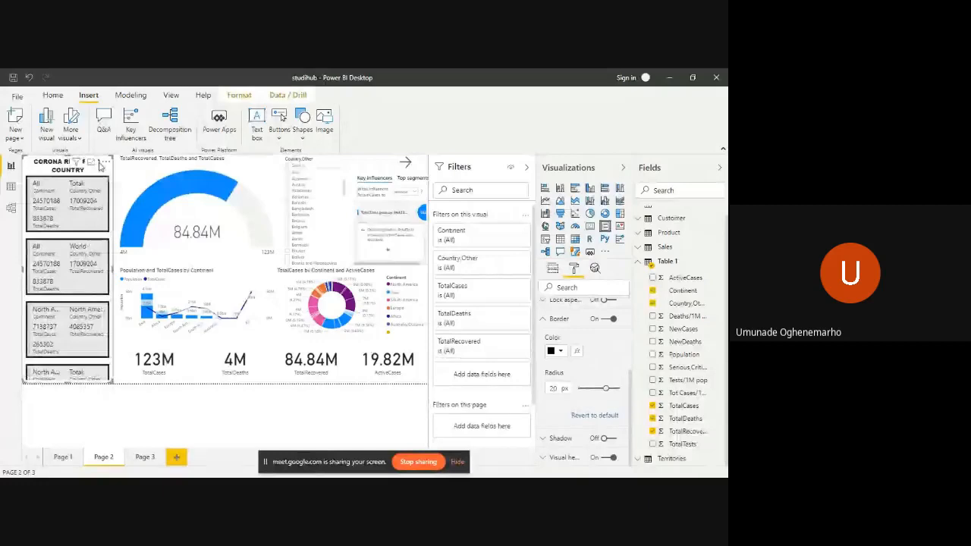
{"action": "left_click", "coordinate": [125, 181]}
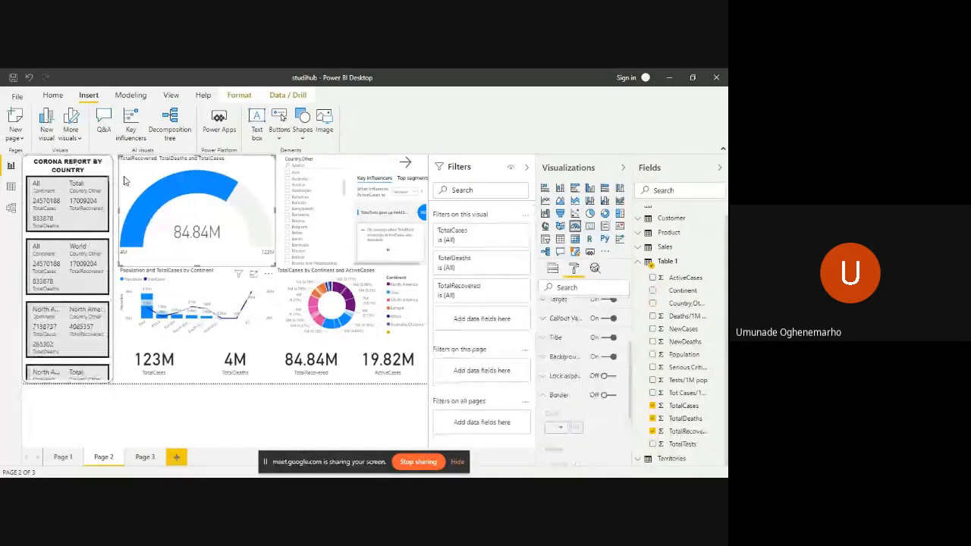